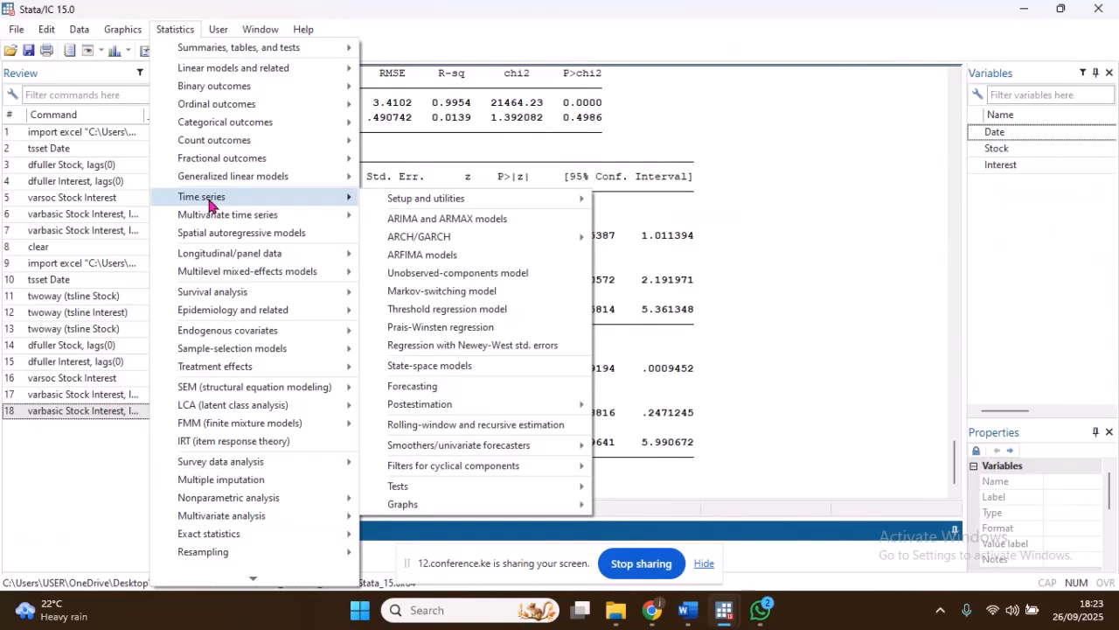
{"action": "mouse_move", "coordinate": [210, 218]}
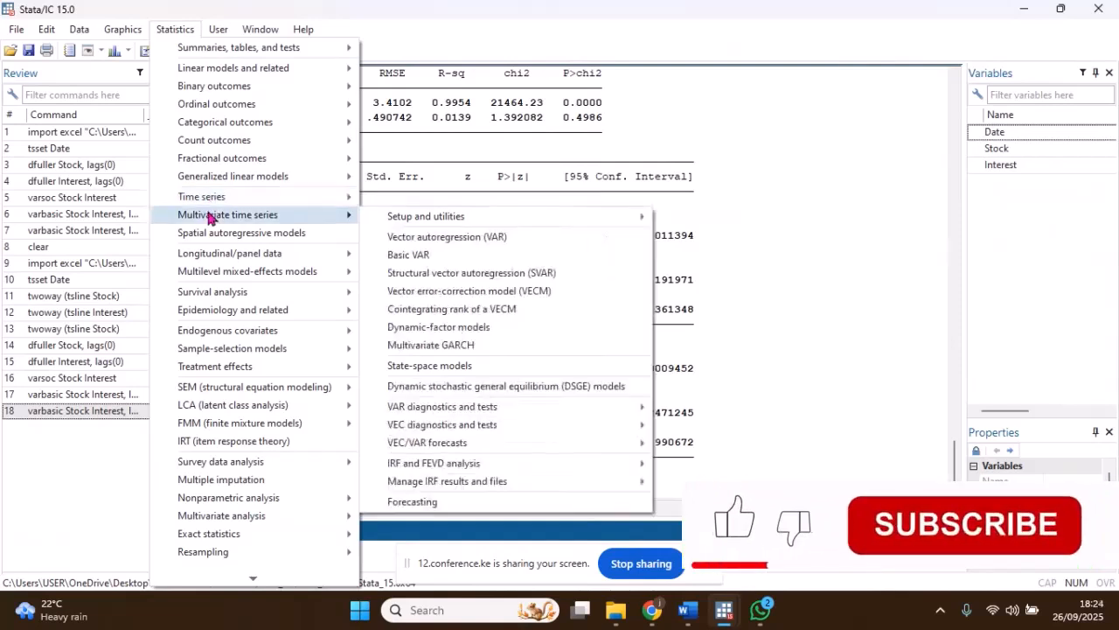
{"action": "left_click", "coordinate": [434, 243]}
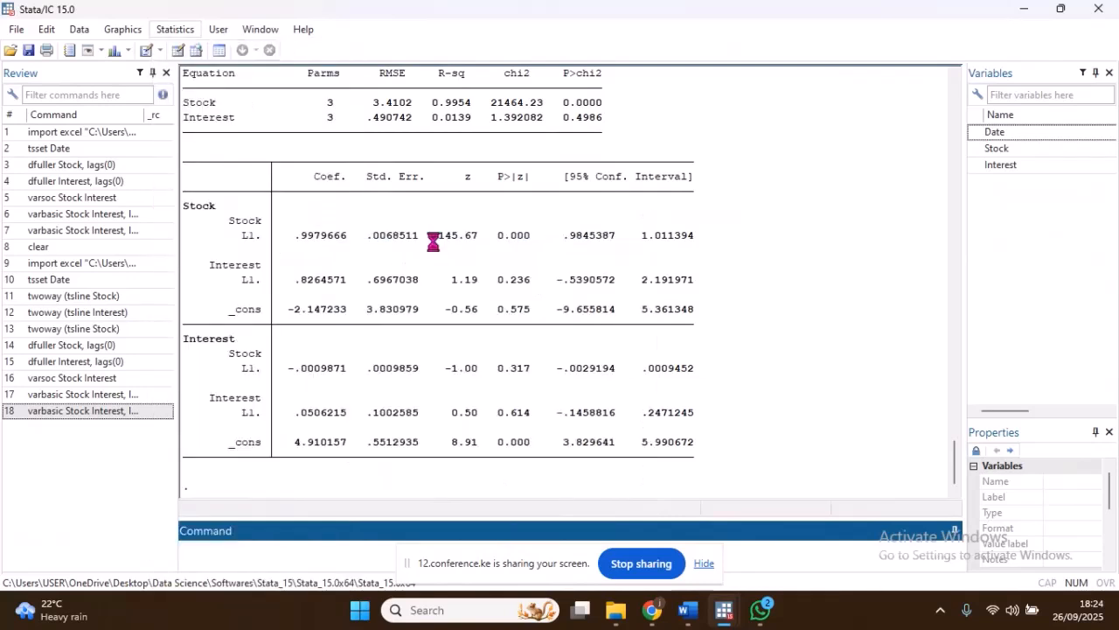
{"action": "left_click", "coordinate": [792, 235]}
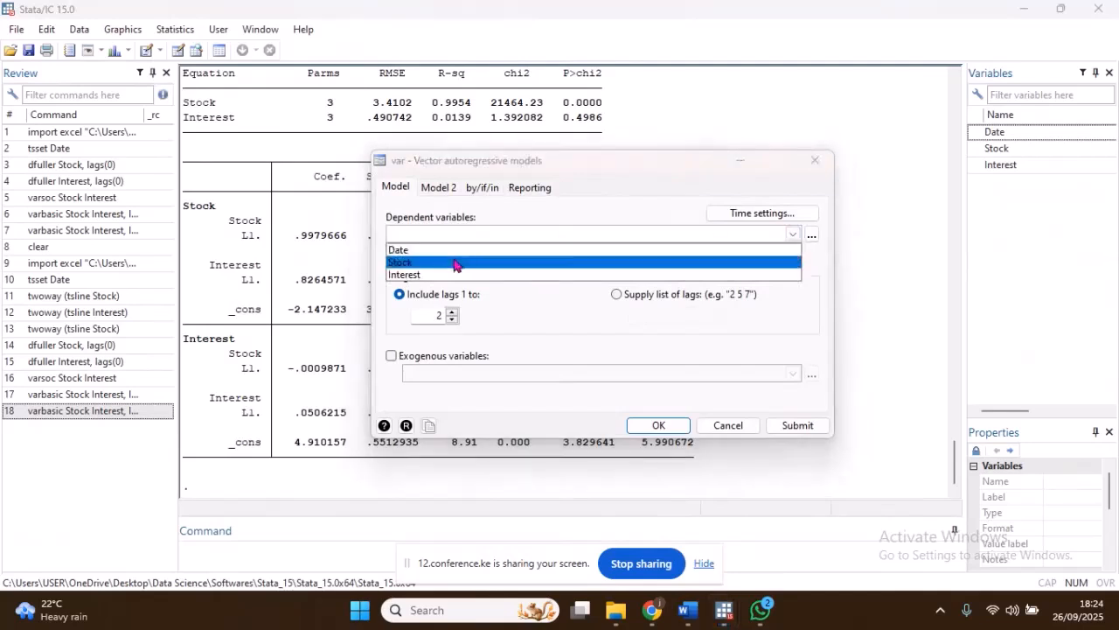
{"action": "left_click", "coordinate": [808, 165]}
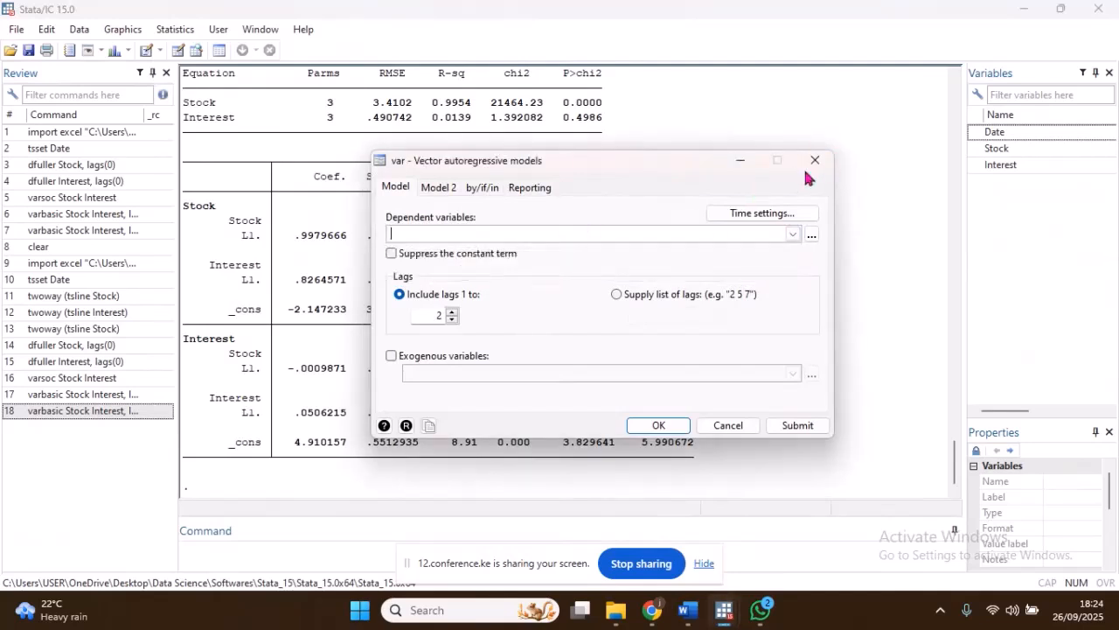
{"action": "left_click", "coordinate": [814, 161]}
Step: Generate an IRF table by impulse or response, with impulse-response functions (irf) as the statistic and varbasic as the result set
{"action": "left_click", "coordinate": [184, 31]}
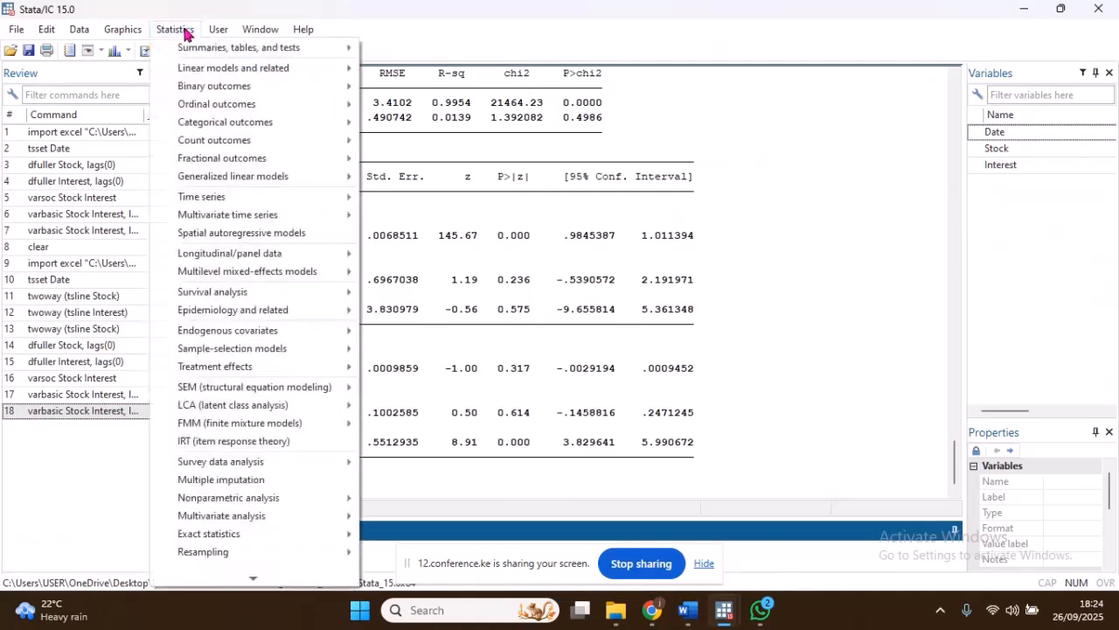
{"action": "mouse_move", "coordinate": [254, 216]}
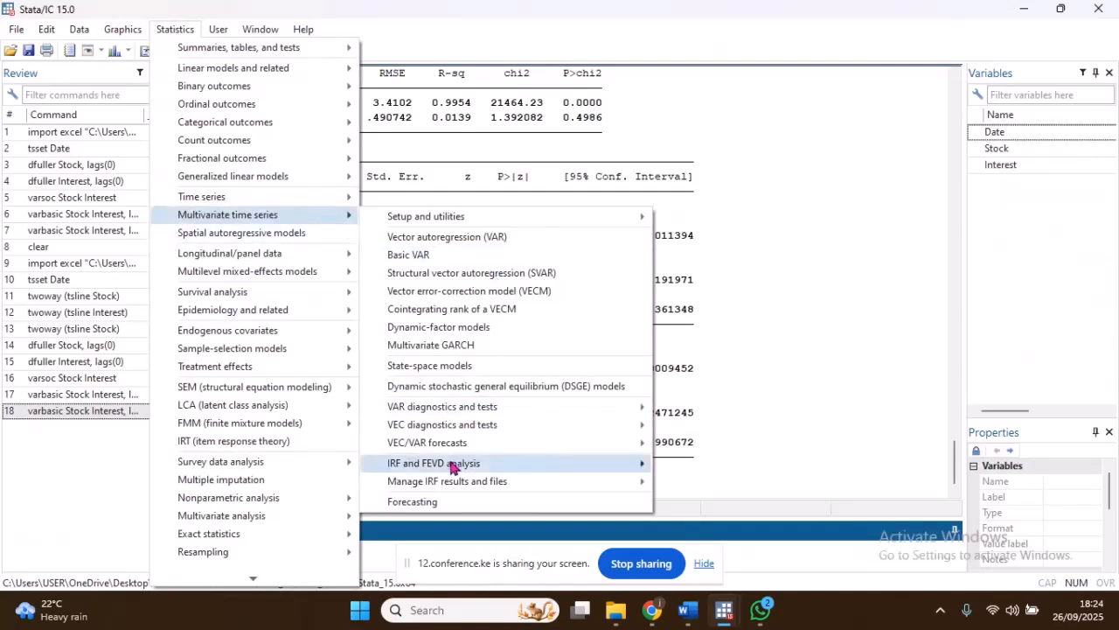
{"action": "mouse_move", "coordinate": [445, 464]}
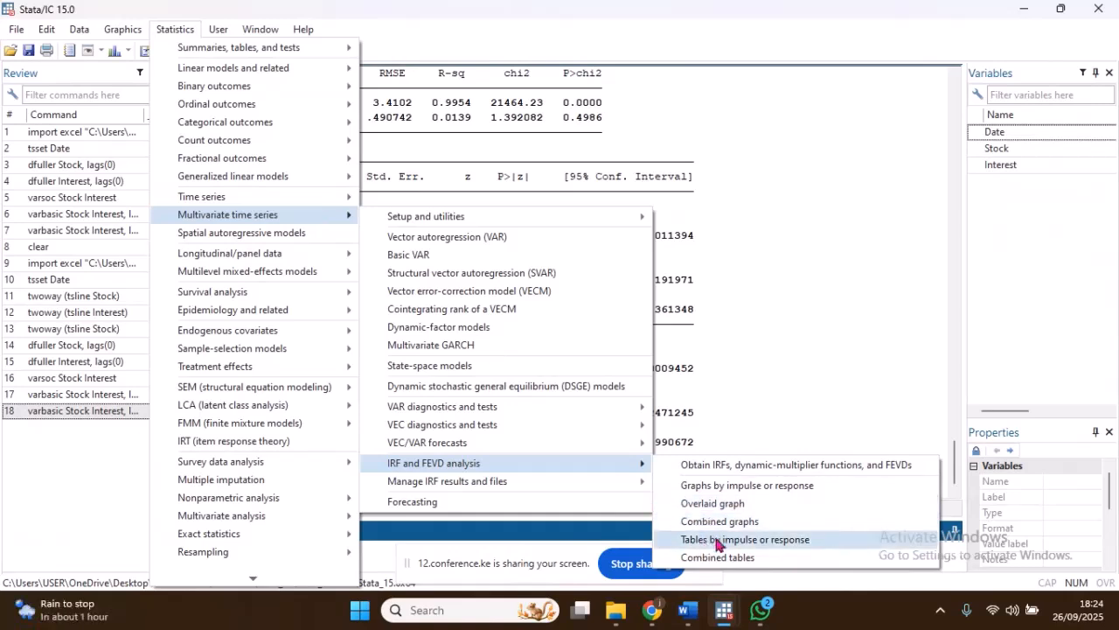
{"action": "left_click", "coordinate": [774, 541]}
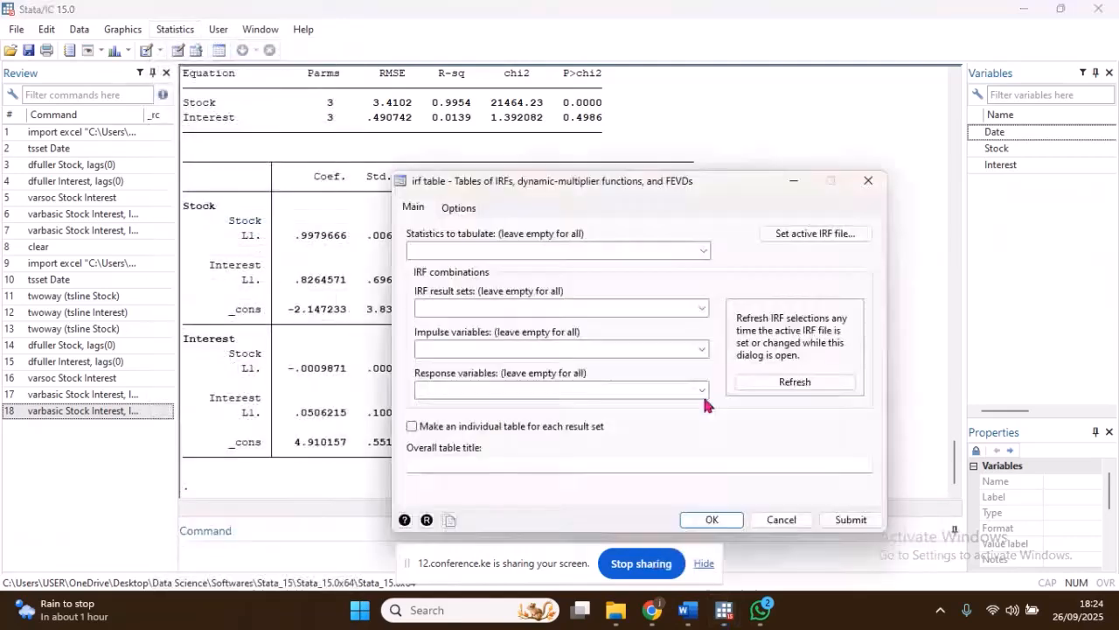
{"action": "left_click_drag", "start_coordinate": [714, 192], "coordinate": [706, 157]}
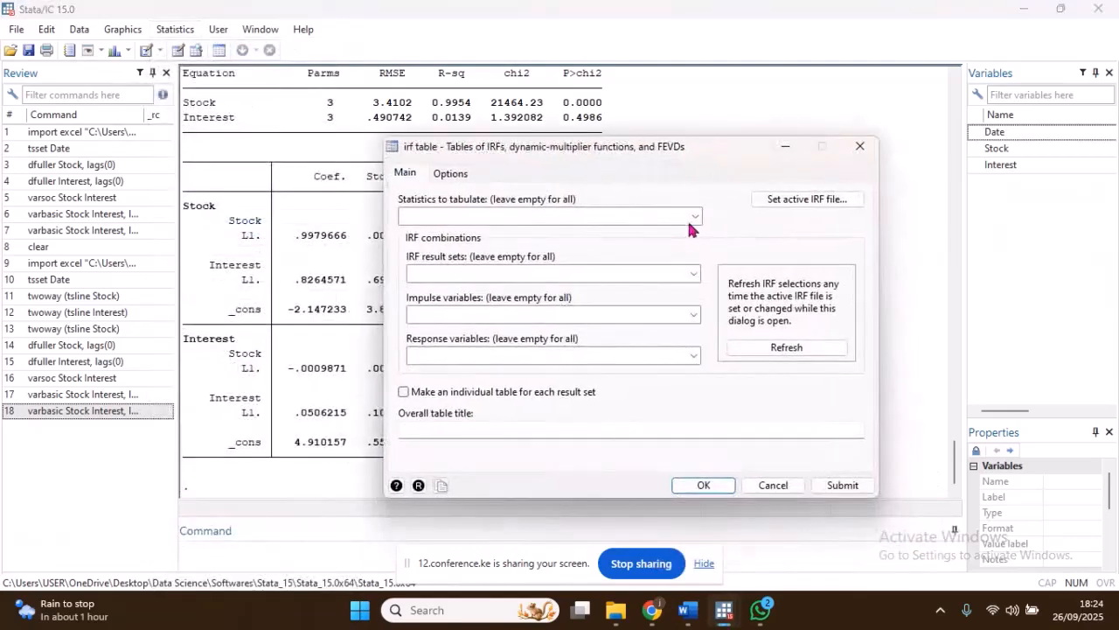
{"action": "left_click", "coordinate": [692, 219]}
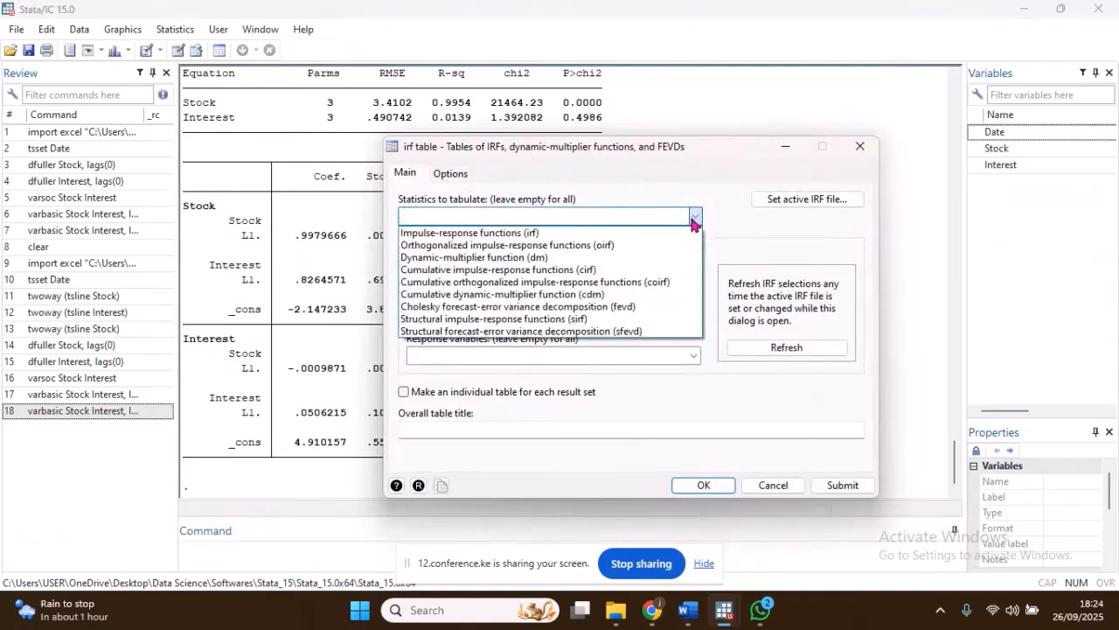
{"action": "left_click", "coordinate": [527, 236]}
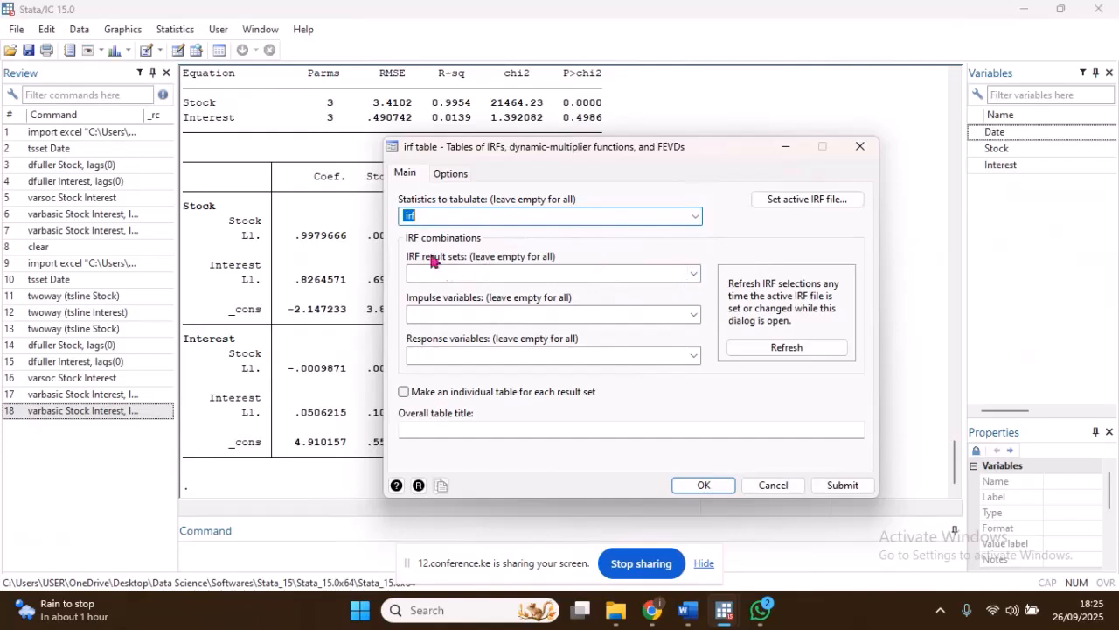
{"action": "left_click", "coordinate": [694, 273]}
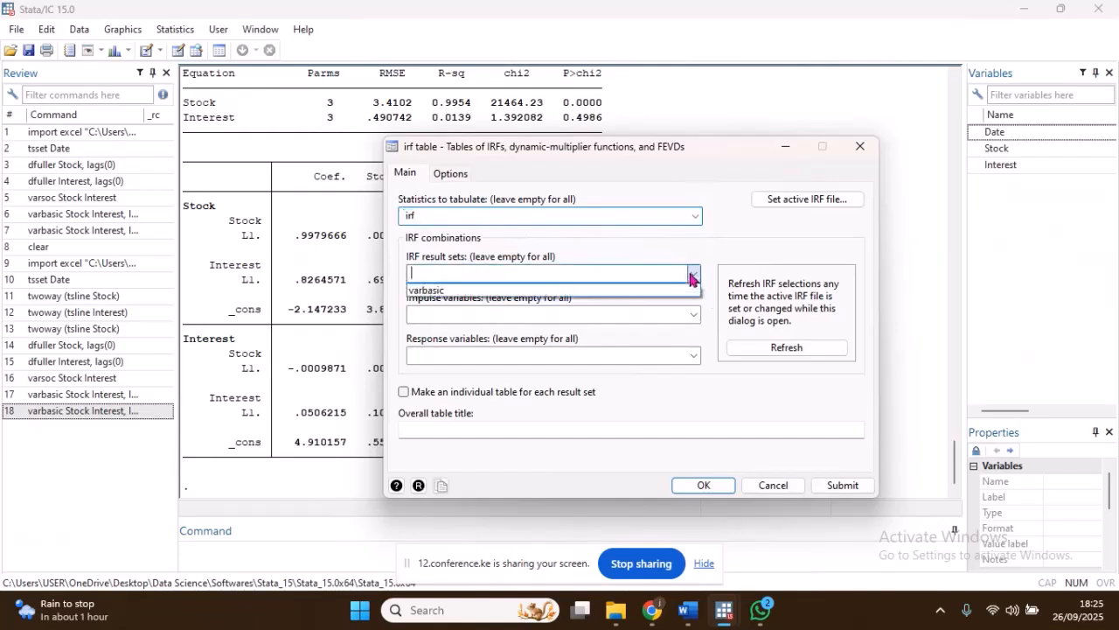
{"action": "left_click", "coordinate": [438, 290]}
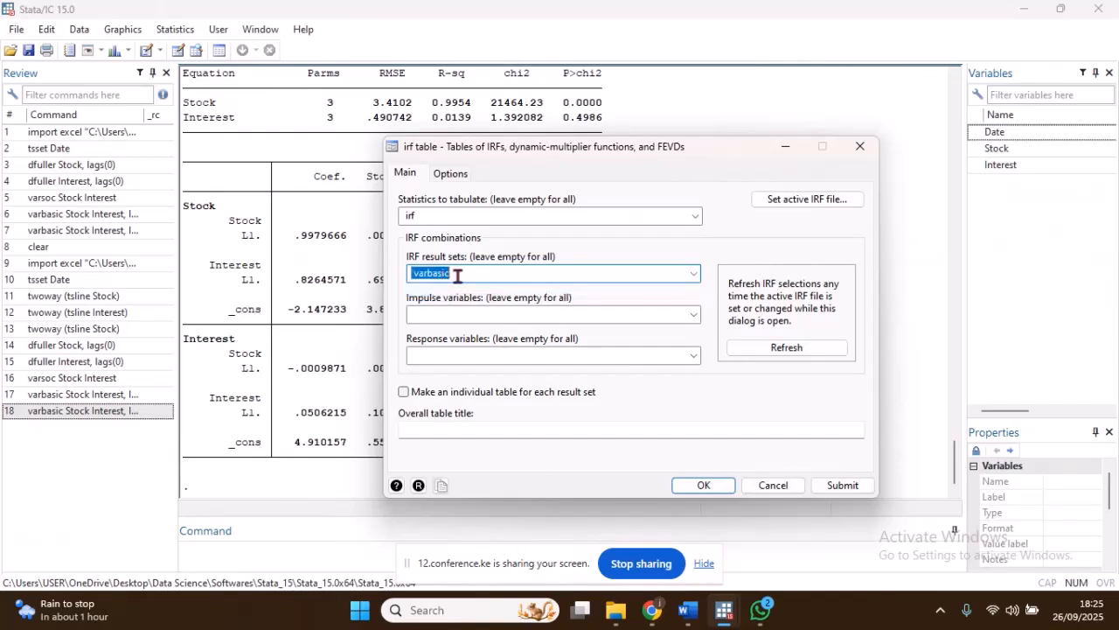
{"action": "left_click", "coordinate": [687, 482]}
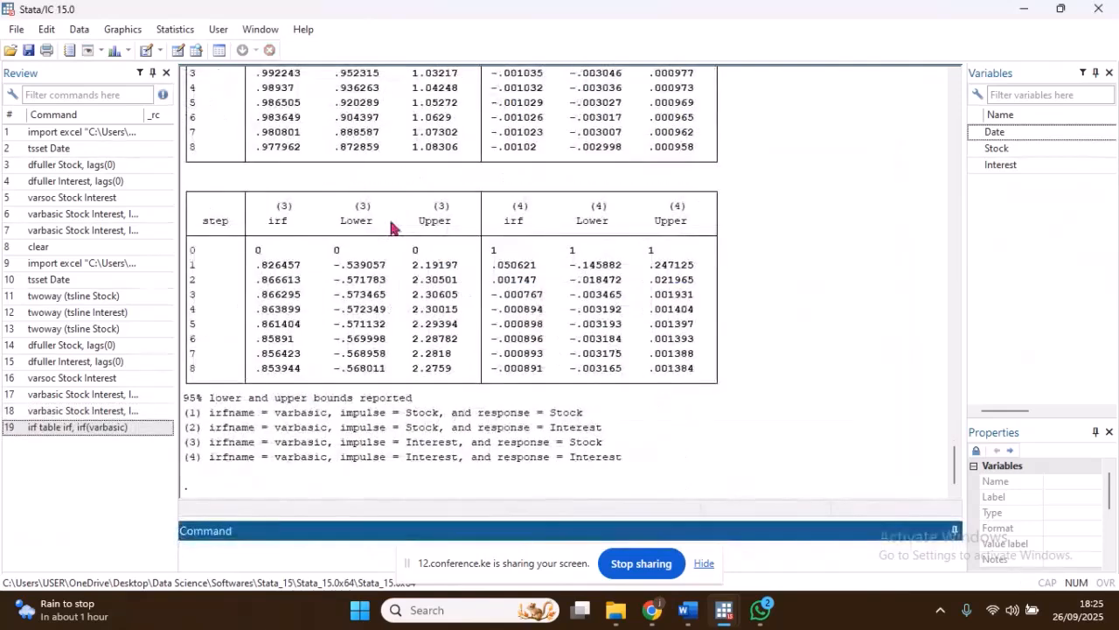
Step: Look over both irf result tables with their lower and upper bounds and the legend beneath them
{"action": "scroll", "coordinate": [387, 225], "scroll_direction": "up", "scroll_amount": 2}
{"action": "scroll", "coordinate": [388, 225], "scroll_direction": "up", "scroll_amount": 2}
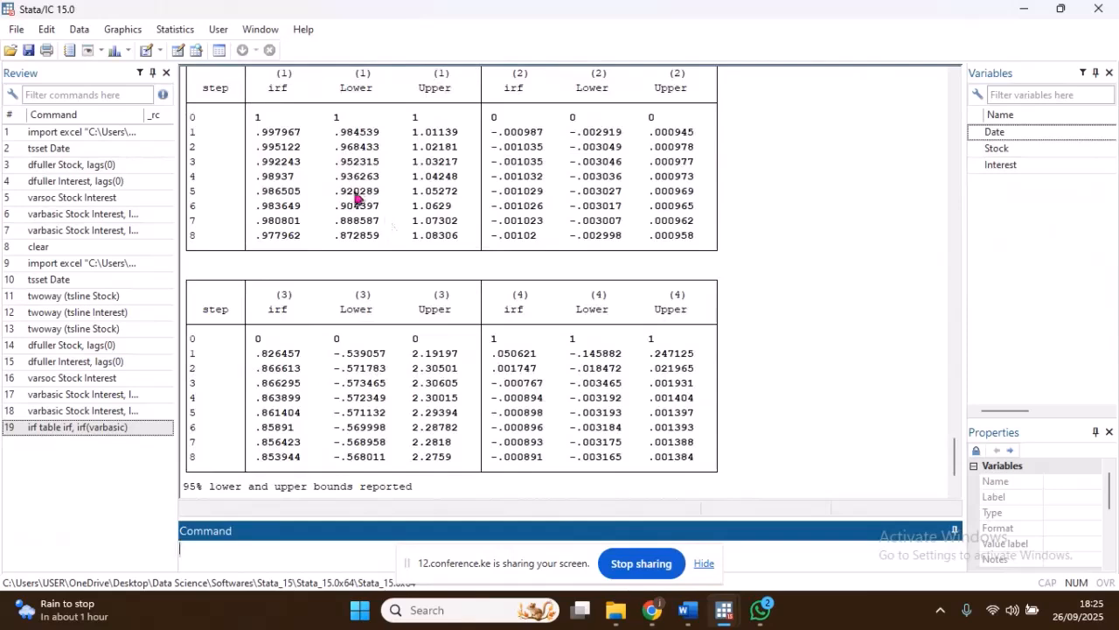
{"action": "scroll", "coordinate": [354, 206], "scroll_direction": "up", "scroll_amount": 1}
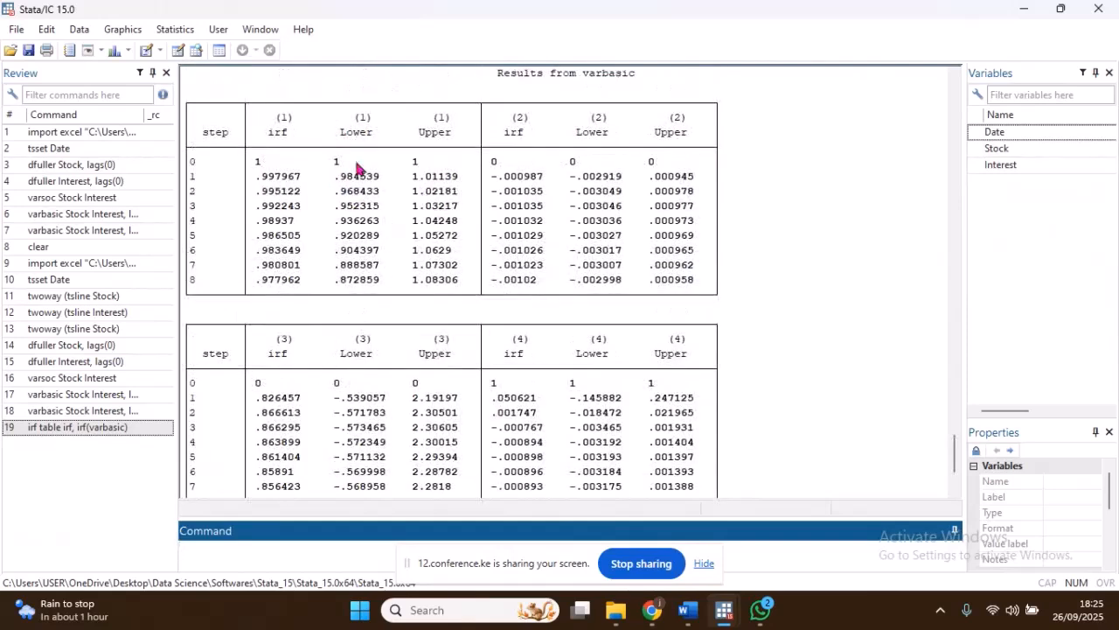
{"action": "scroll", "coordinate": [324, 163], "scroll_direction": "down", "scroll_amount": 1}
{"action": "scroll", "coordinate": [324, 163], "scroll_direction": "down", "scroll_amount": 2}
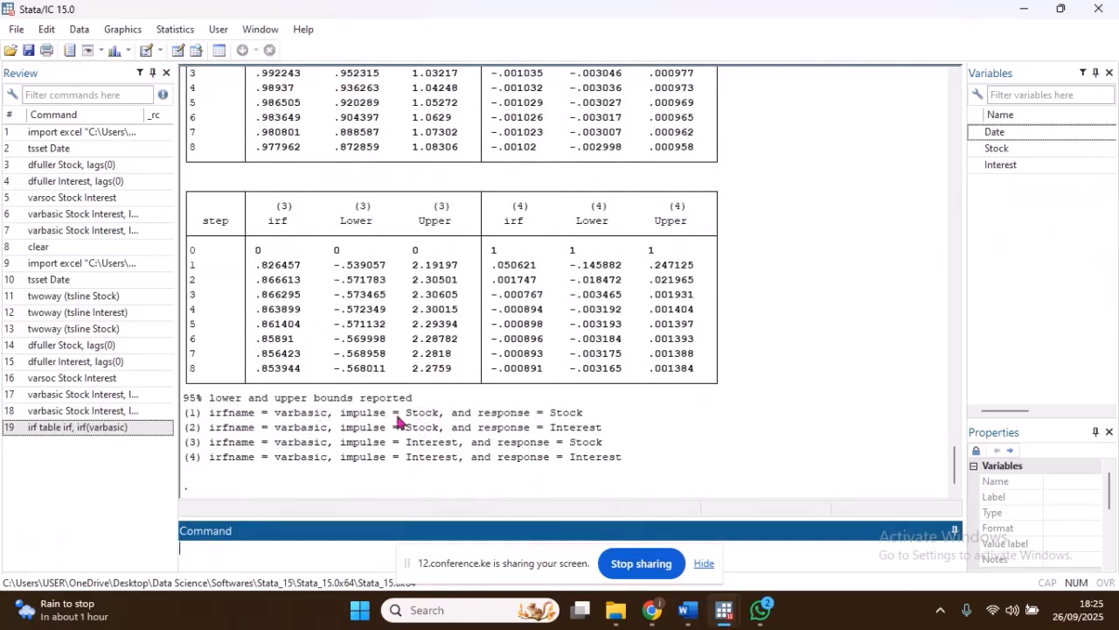
Step: Match the table columns numbered (1) to (4) with the impulse and response pairs in the legend, highlighting the Stock-to-Stock entry
{"action": "left_click_drag", "start_coordinate": [210, 418], "coordinate": [591, 420]}
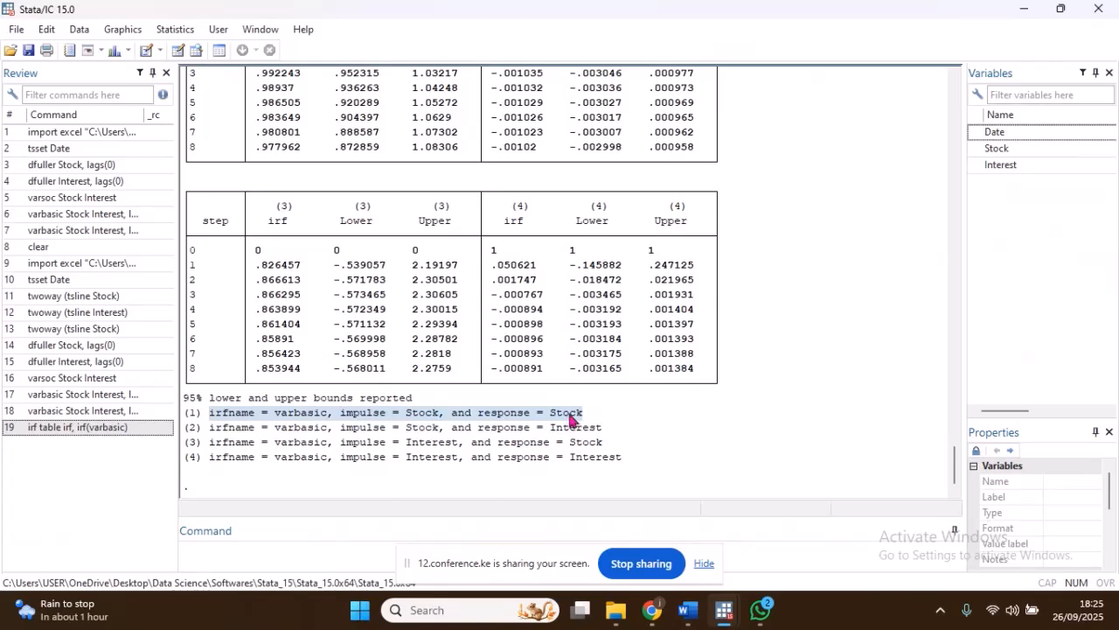
{"action": "scroll", "coordinate": [470, 247], "scroll_direction": "up", "scroll_amount": 3}
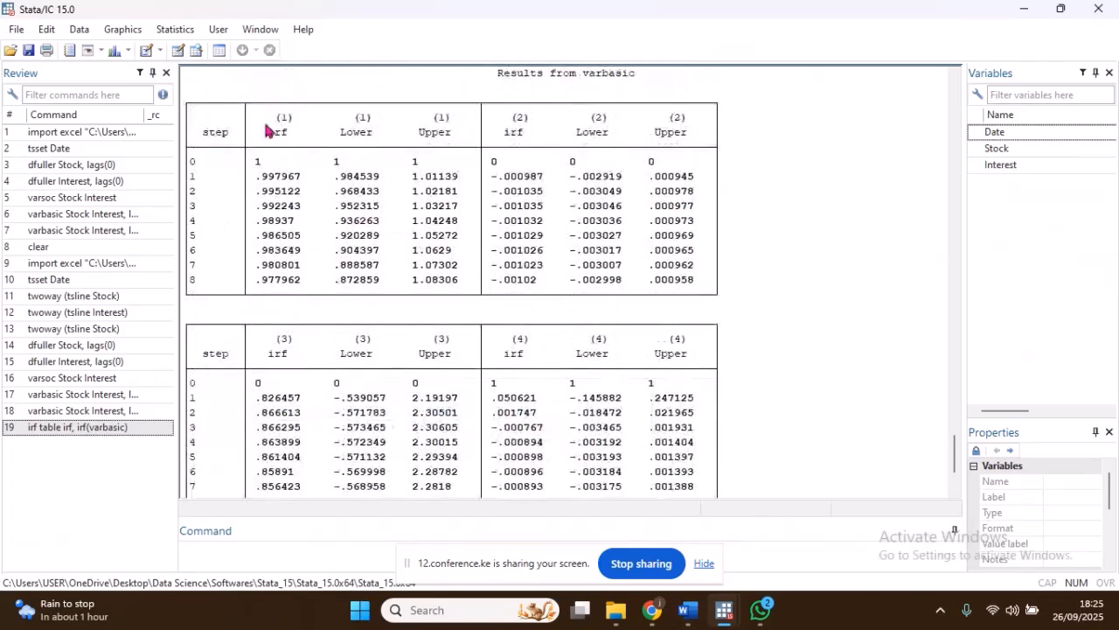
{"action": "left_click_drag", "start_coordinate": [280, 117], "coordinate": [695, 118]}
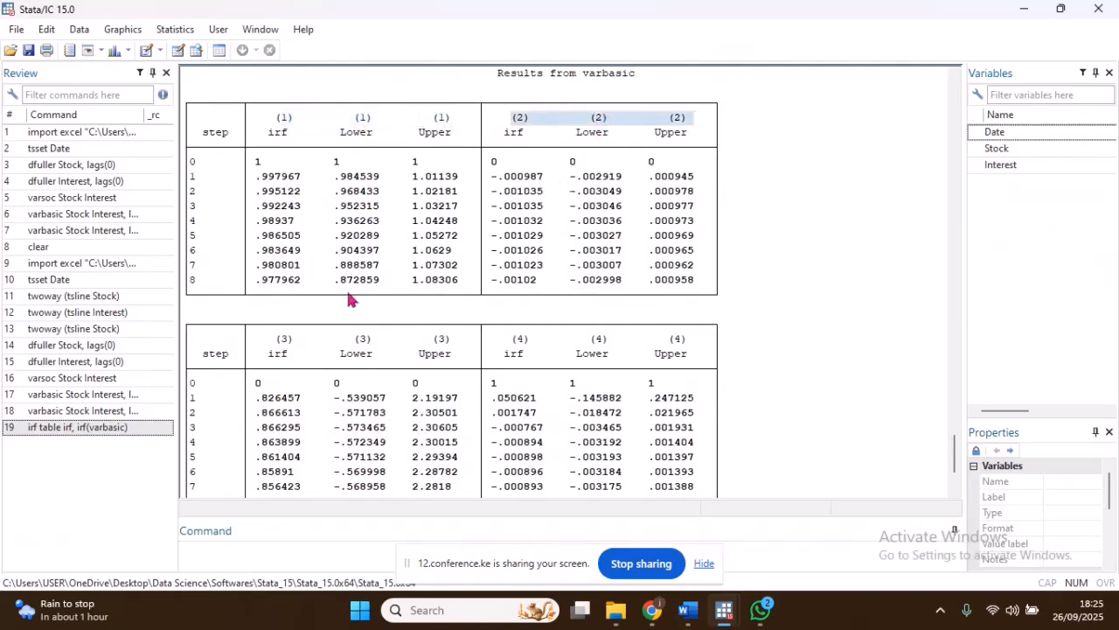
{"action": "left_click_drag", "start_coordinate": [280, 343], "coordinate": [420, 334]}
{"action": "left_click_drag", "start_coordinate": [516, 341], "coordinate": [648, 344]}
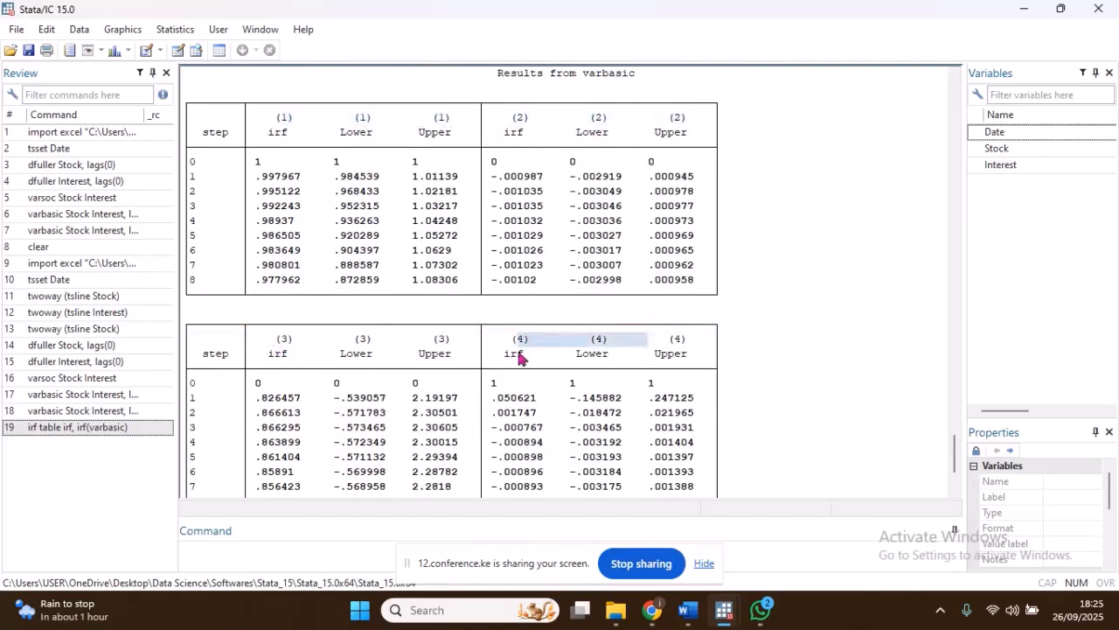
{"action": "scroll", "coordinate": [519, 357], "scroll_direction": "down", "scroll_amount": 3}
{"action": "left_click", "coordinate": [193, 417]}
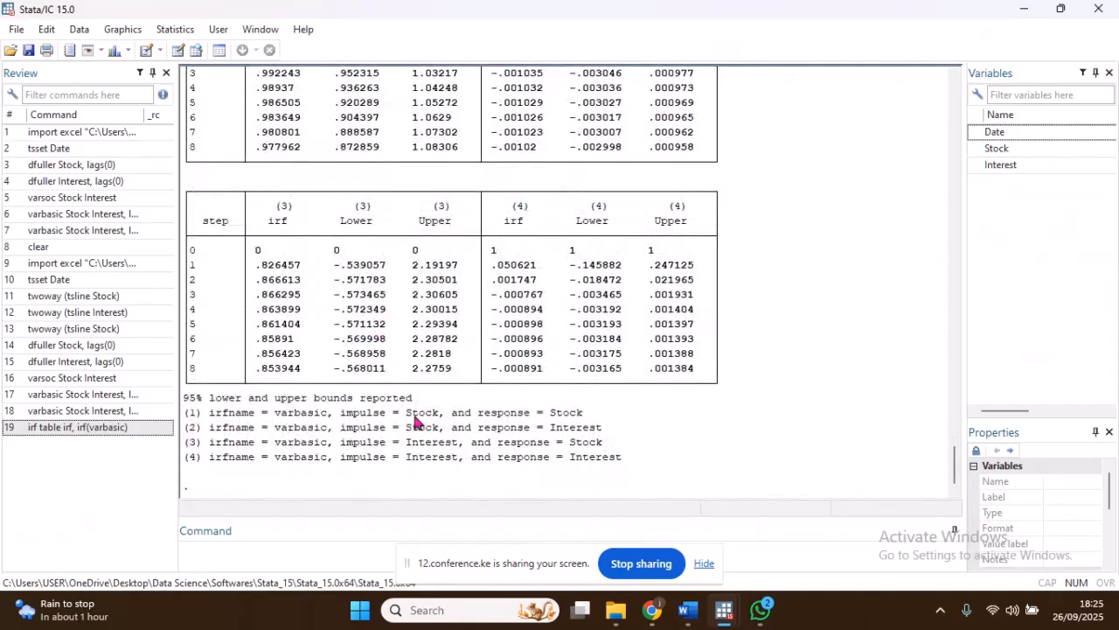
{"action": "left_click_drag", "start_coordinate": [407, 417], "coordinate": [575, 419]}
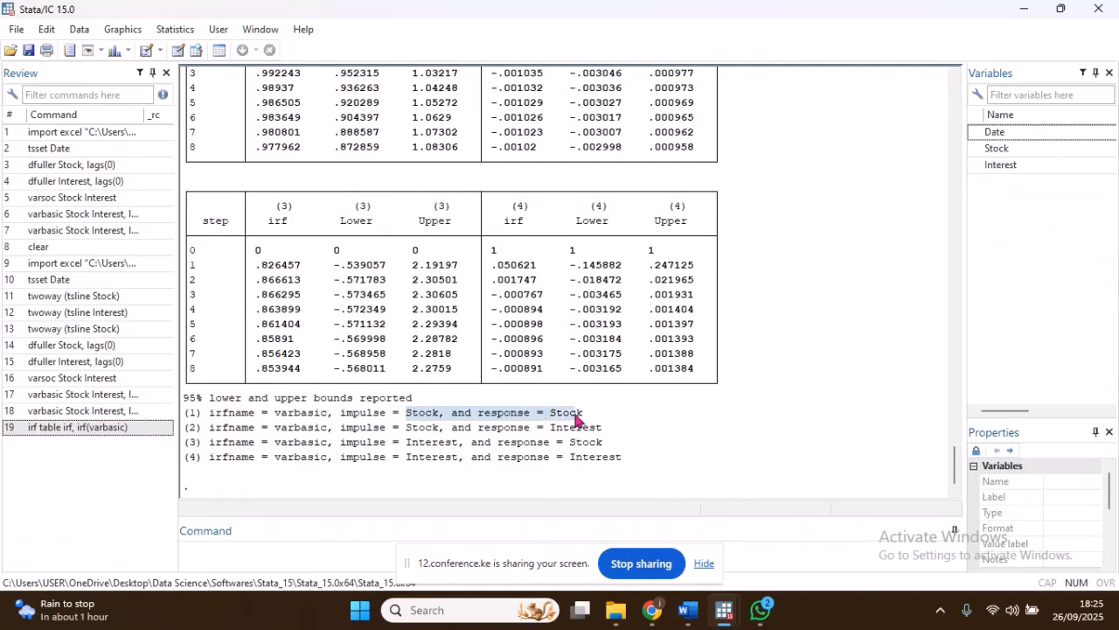
{"action": "scroll", "coordinate": [582, 407], "scroll_direction": "up", "scroll_amount": 5}
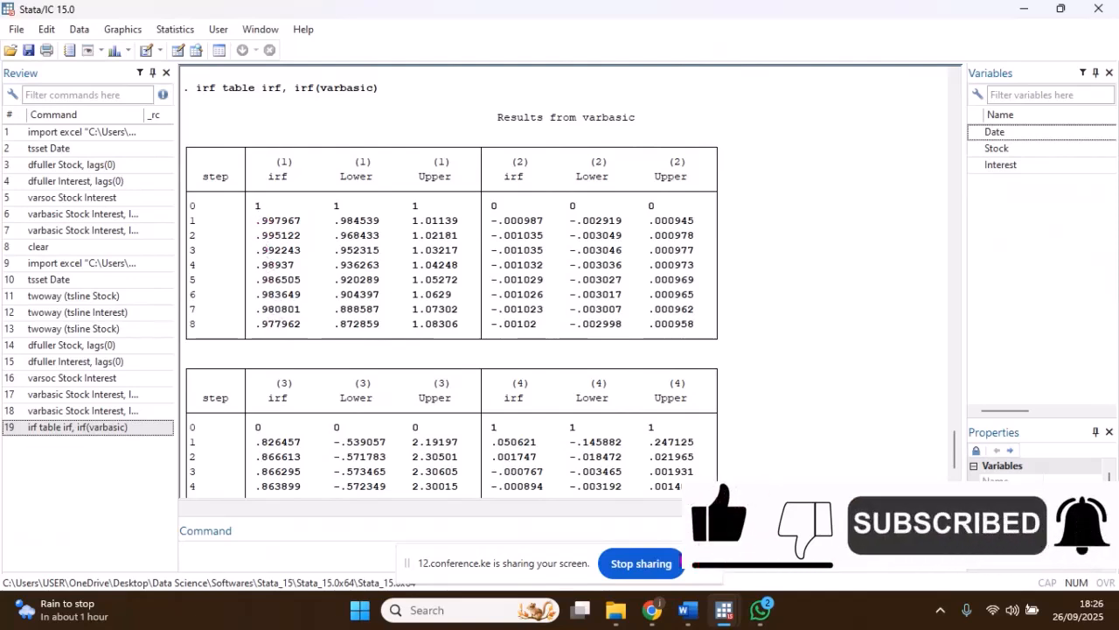
Step: View the open Stata graph window, and switch to the Week 2 Notes in Word to examine the impulse-response graphs there
{"action": "mouse_move", "coordinate": [724, 609]}
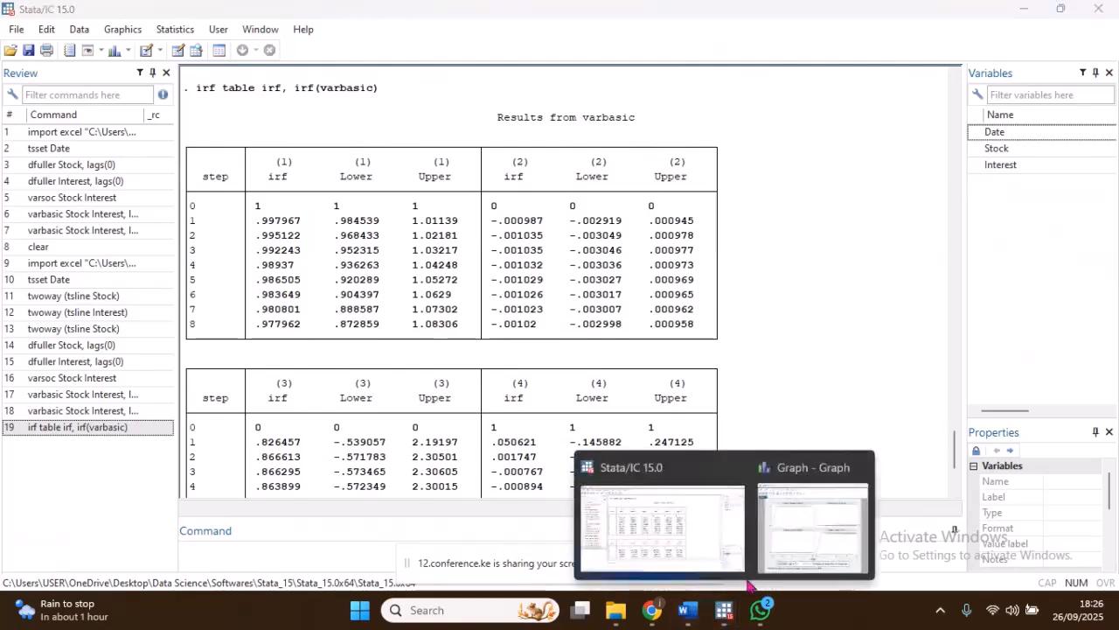
{"action": "left_click", "coordinate": [788, 538]}
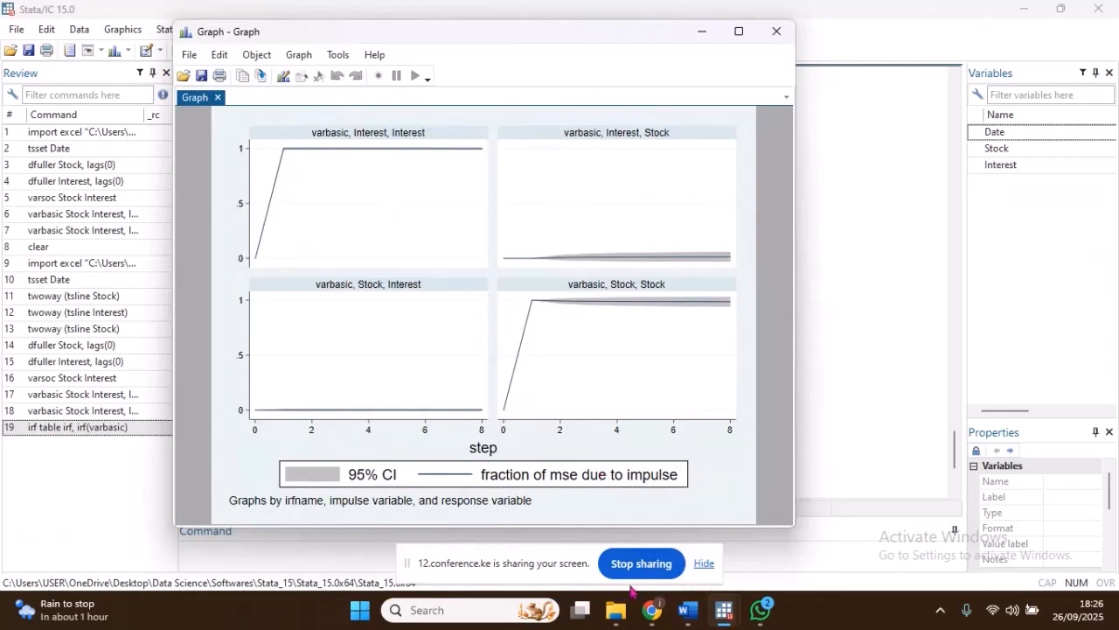
{"action": "left_click", "coordinate": [687, 615]}
{"action": "scroll", "coordinate": [568, 366], "scroll_direction": "up", "scroll_amount": 10}
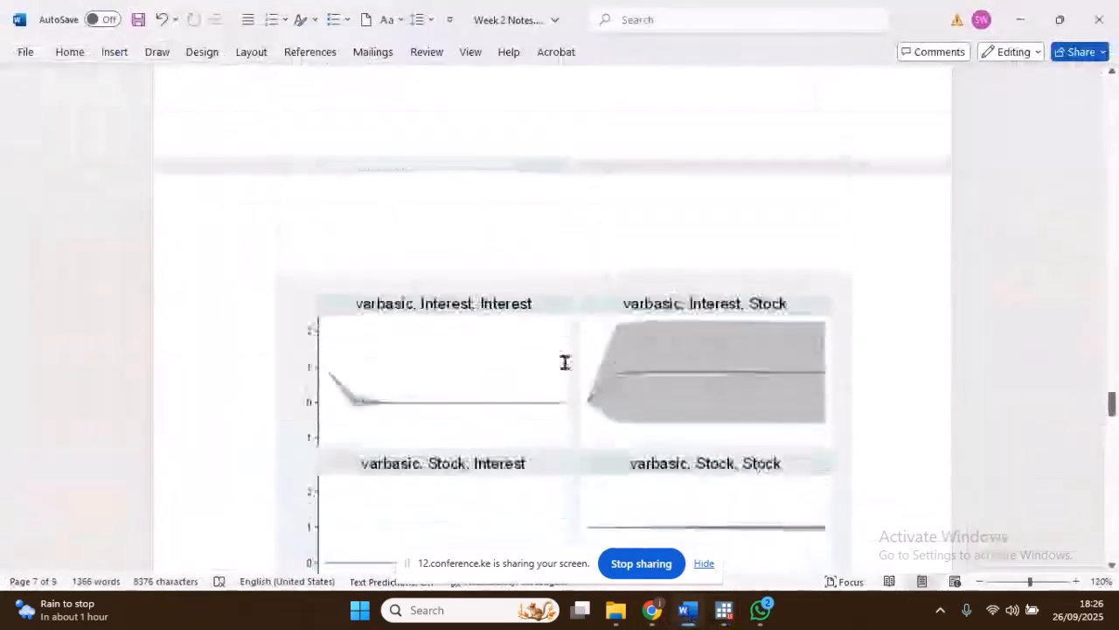
{"action": "scroll", "coordinate": [533, 337], "scroll_direction": "down", "scroll_amount": 12}
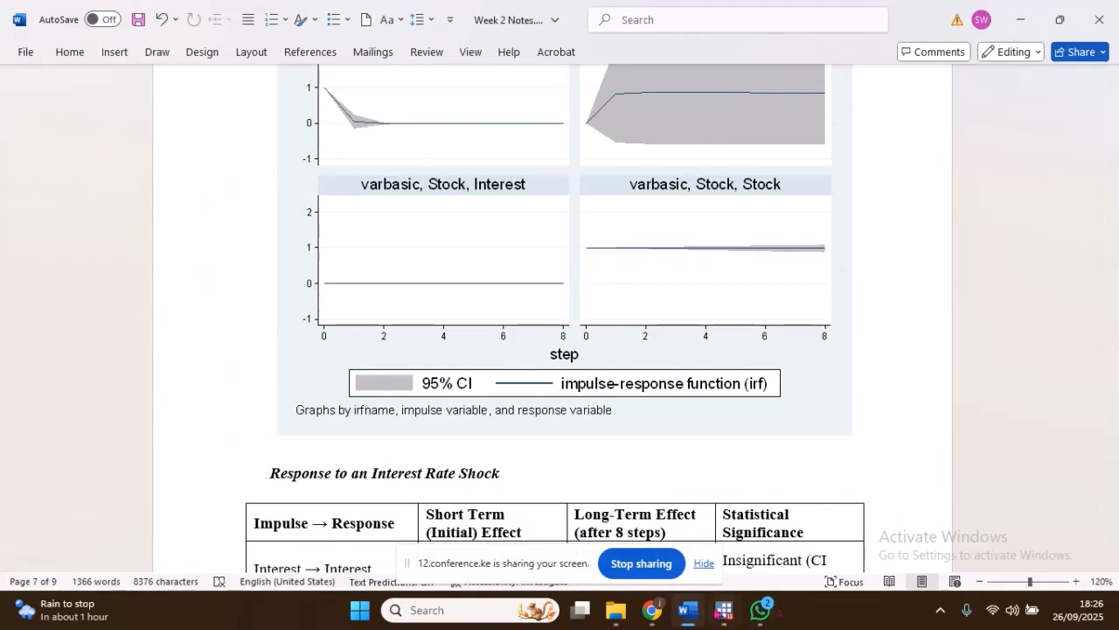
Step: Switch back to the Stata irf table and highlight the legend entry with Interest as both impulse and response
{"action": "left_click", "coordinate": [724, 610]}
{"action": "left_click", "coordinate": [695, 557]}
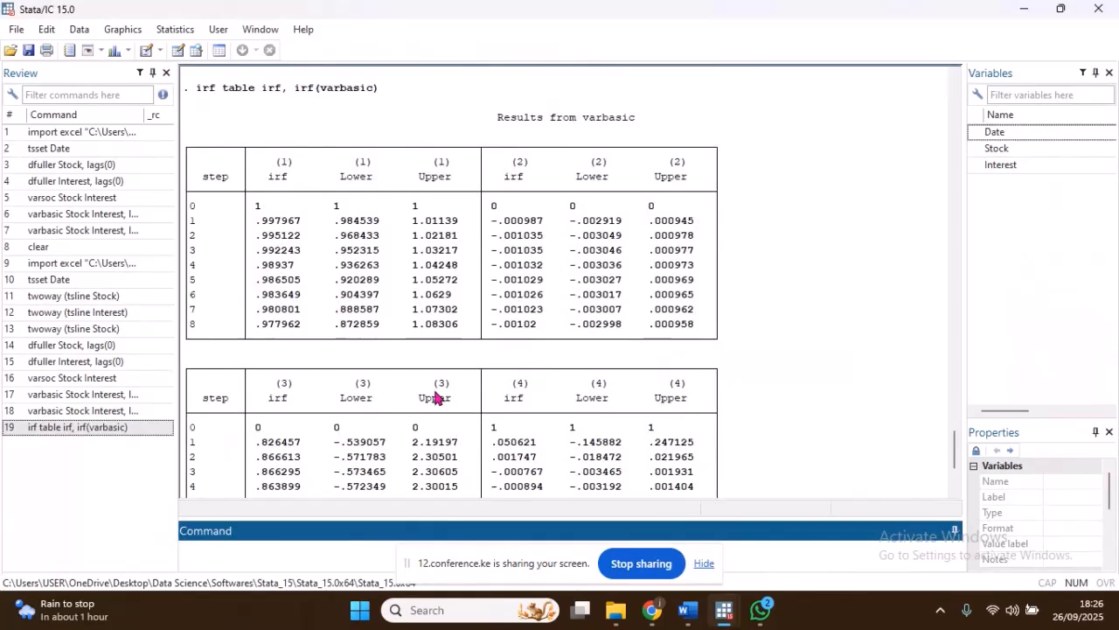
{"action": "scroll", "coordinate": [334, 287], "scroll_direction": "down", "scroll_amount": 3}
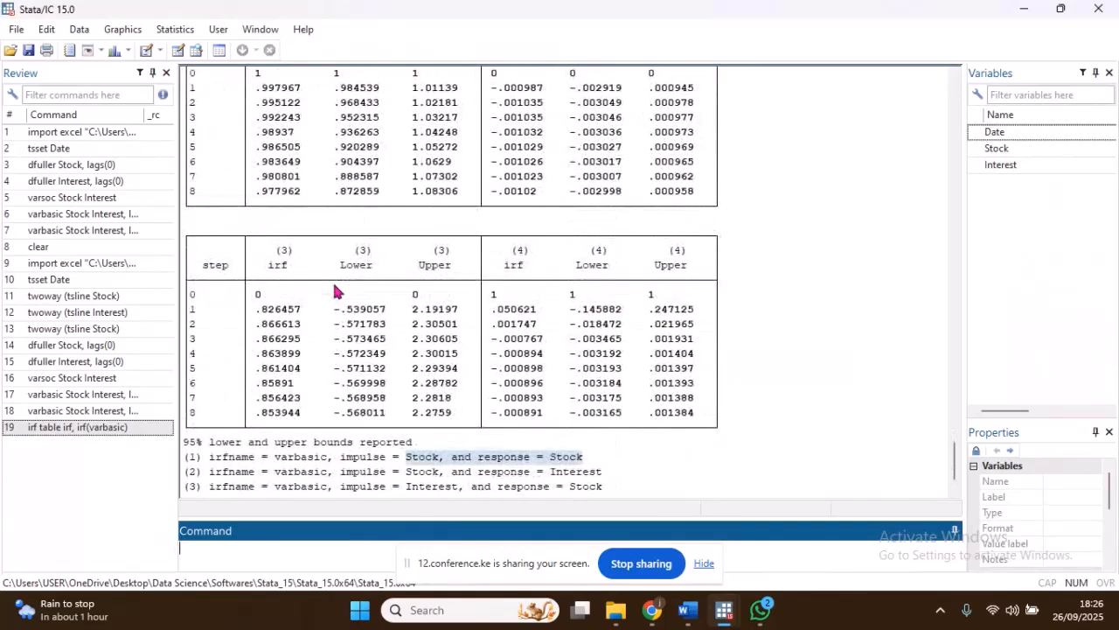
{"action": "scroll", "coordinate": [336, 291], "scroll_direction": "down", "scroll_amount": 1}
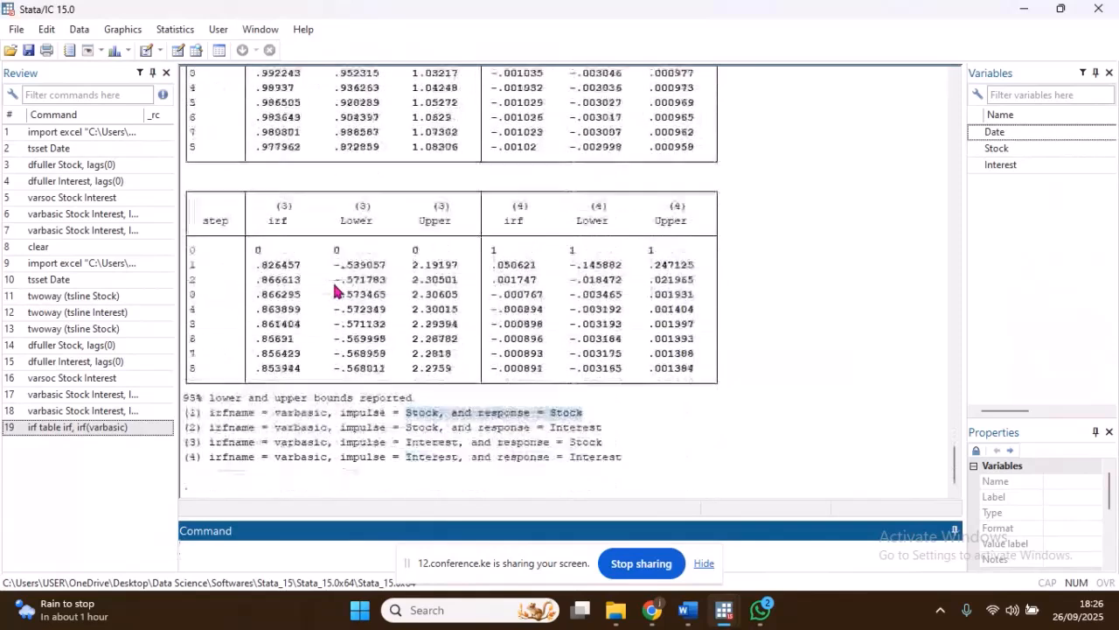
{"action": "left_click", "coordinate": [411, 447]}
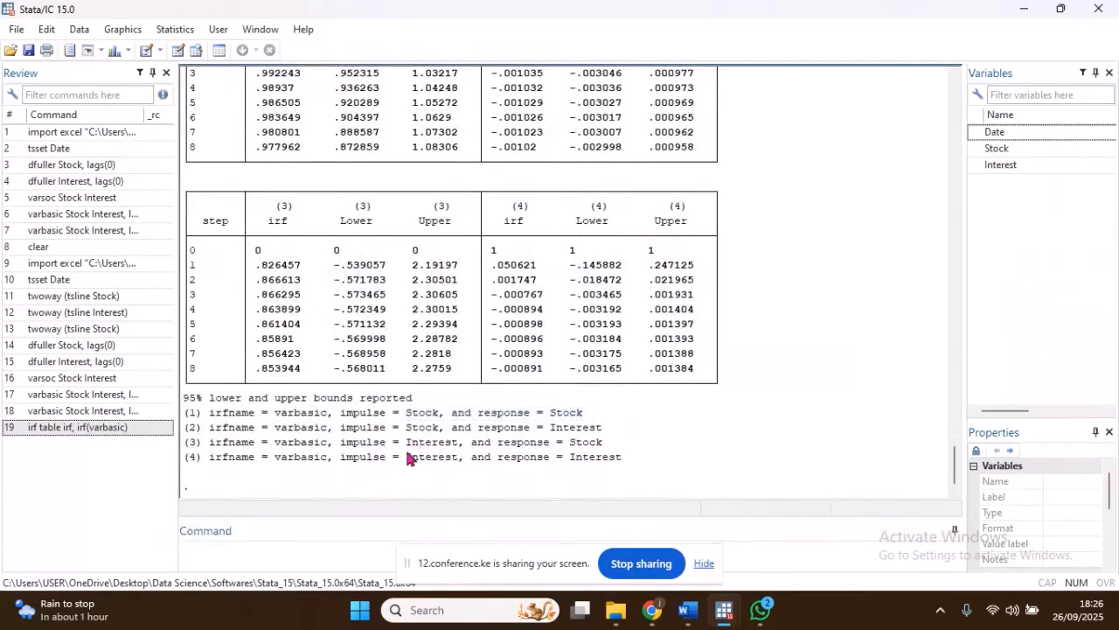
{"action": "left_click_drag", "start_coordinate": [407, 456], "coordinate": [487, 456]}
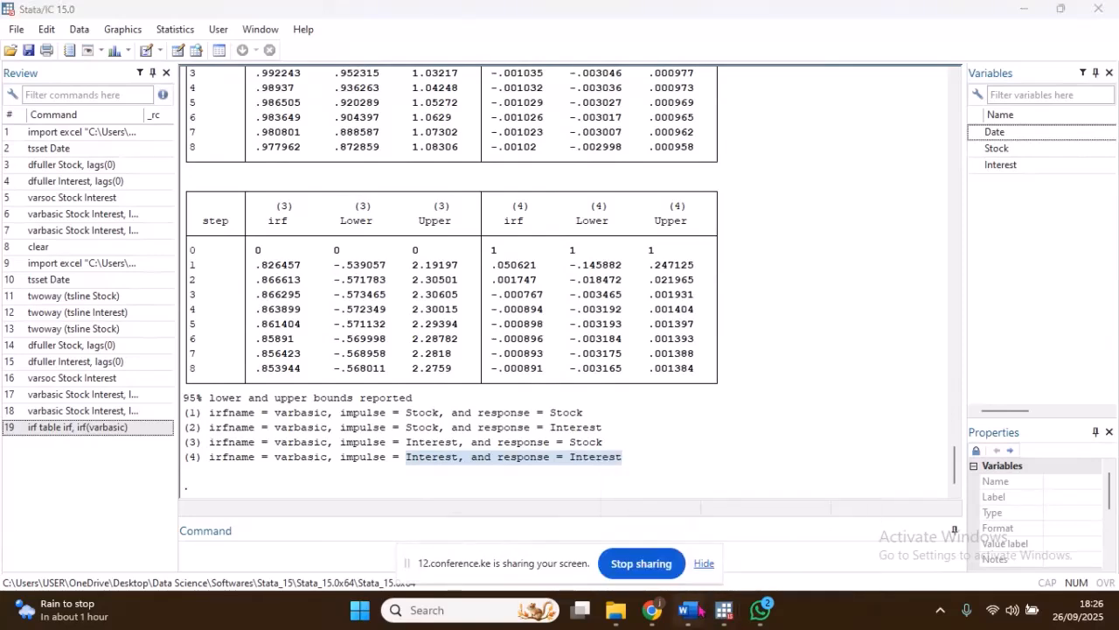
Step: Check the Interest-to-Interest response graph in the Word notes, and return to the irf table in Stata for comparison
{"action": "left_click", "coordinate": [691, 609]}
{"action": "scroll", "coordinate": [522, 290], "scroll_direction": "up", "scroll_amount": 3}
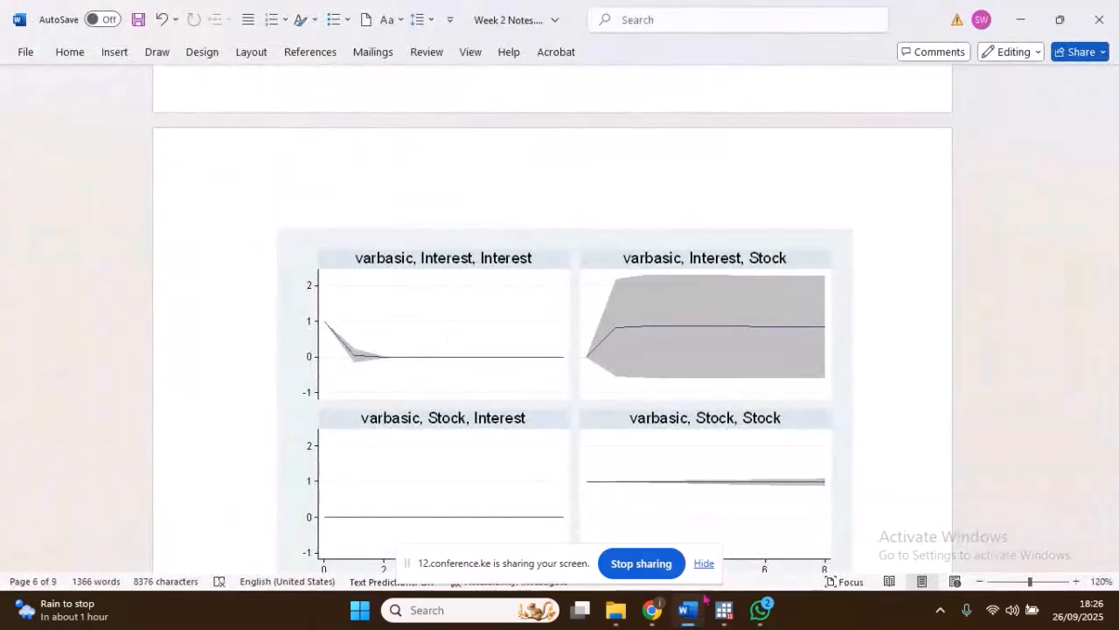
{"action": "mouse_move", "coordinate": [724, 610]}
{"action": "left_click", "coordinate": [690, 534]}
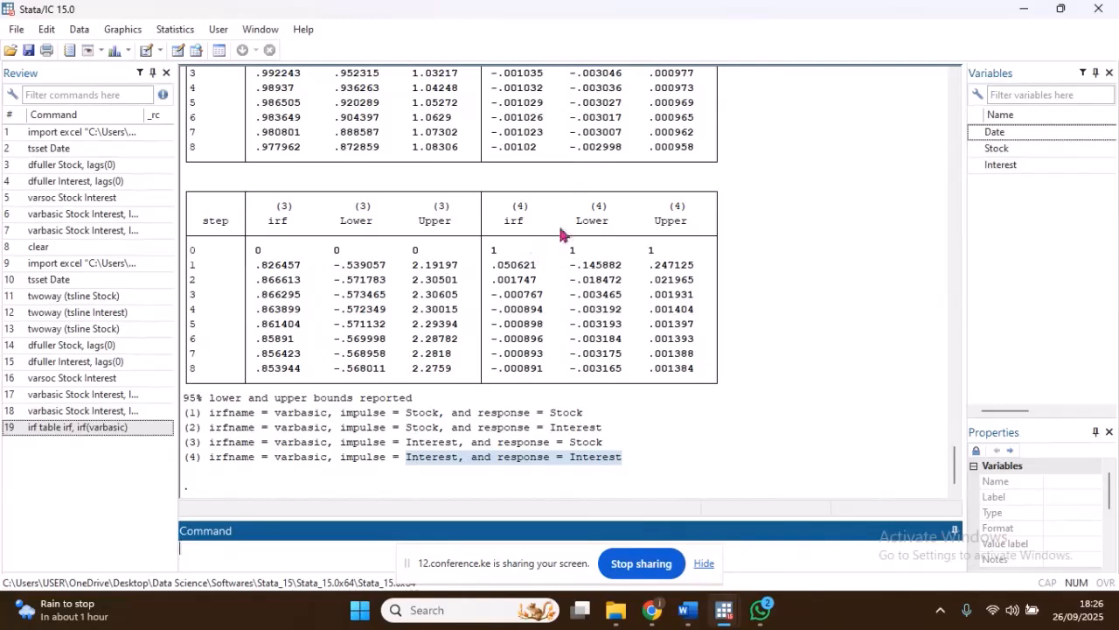
Step: Highlight the column (4) headings in the irf table and examine the irf values for its first steps
{"action": "left_click_drag", "start_coordinate": [512, 206], "coordinate": [687, 207]}
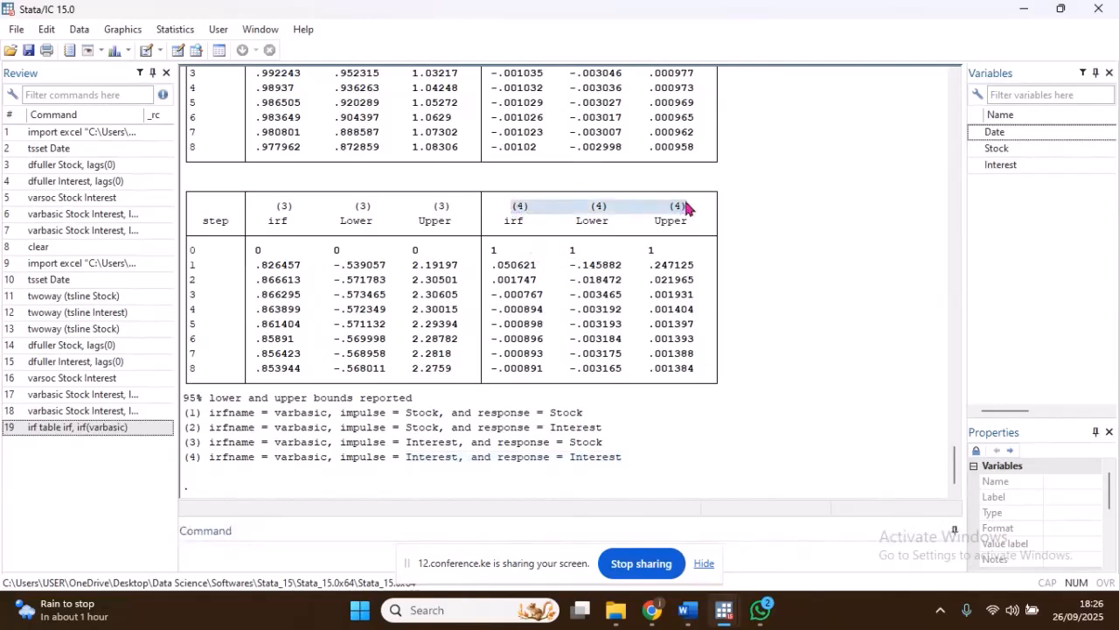
{"action": "left_click", "coordinate": [494, 254]}
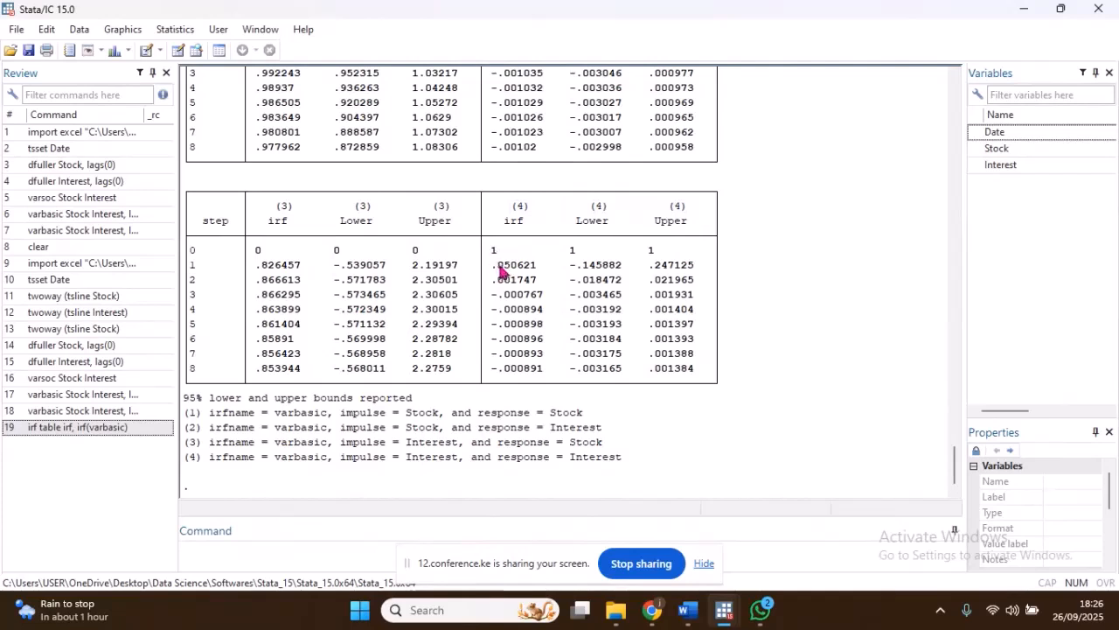
{"action": "mouse_move", "coordinate": [500, 272]}
{"action": "left_mouse_down"}
{"action": "mouse_move", "coordinate": [514, 272]}
{"action": "mouse_move", "coordinate": [508, 280]}
{"action": "left_mouse_up"}
Step: Check the impulse-response graphs in the Week 2 Notes in Word, and return to the irf table in Stata
{"action": "left_click", "coordinate": [687, 609]}
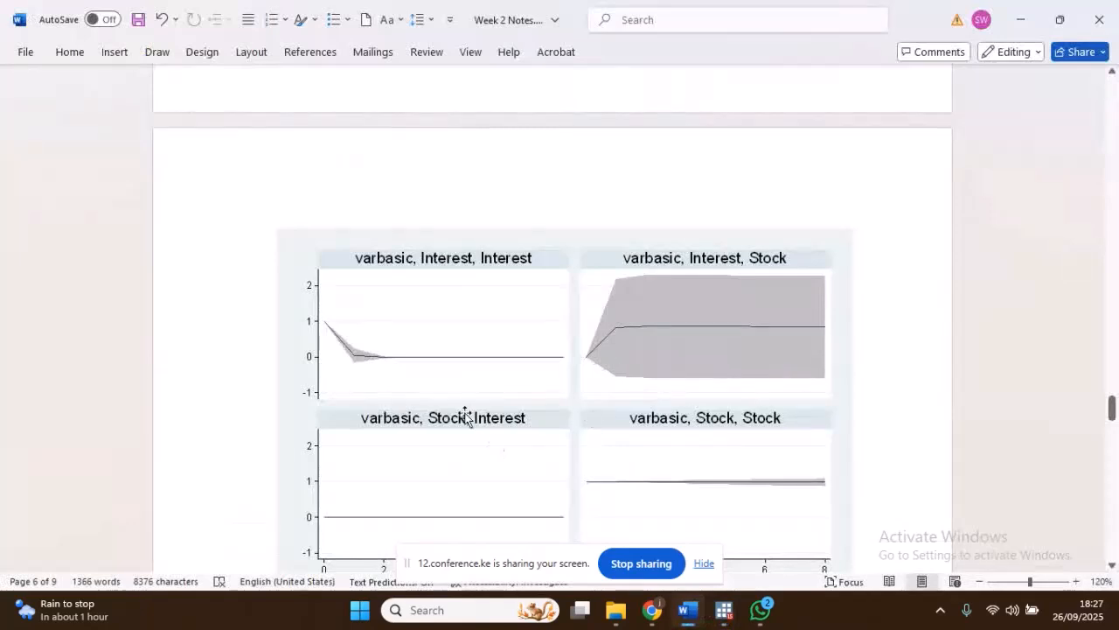
{"action": "scroll", "coordinate": [464, 417], "scroll_direction": "down", "scroll_amount": 2}
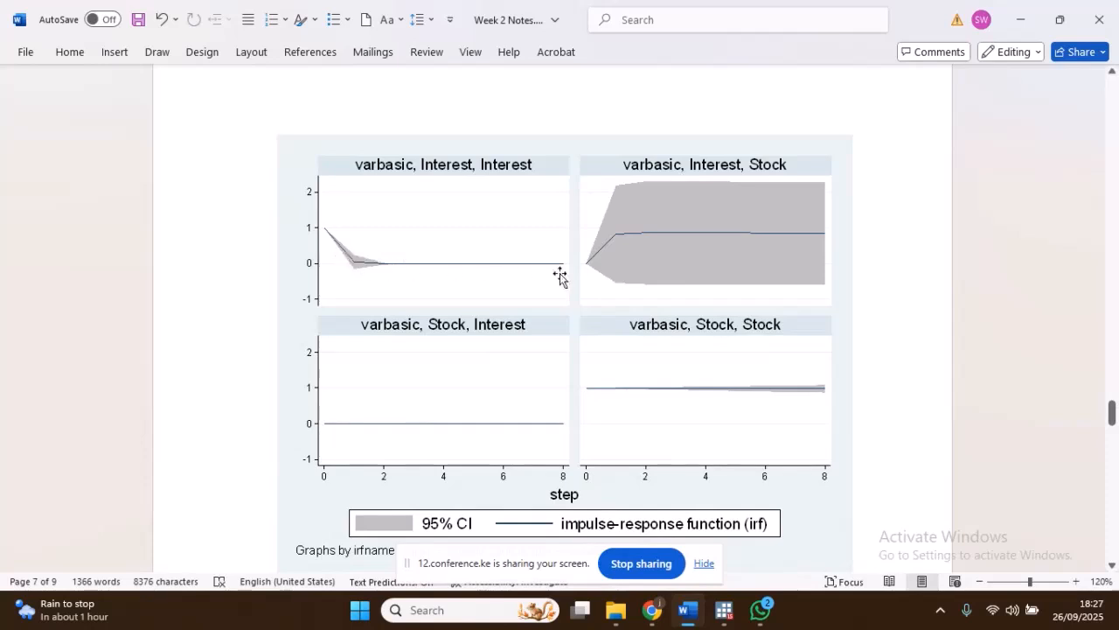
{"action": "left_click", "coordinate": [720, 616]}
{"action": "left_click", "coordinate": [665, 548]}
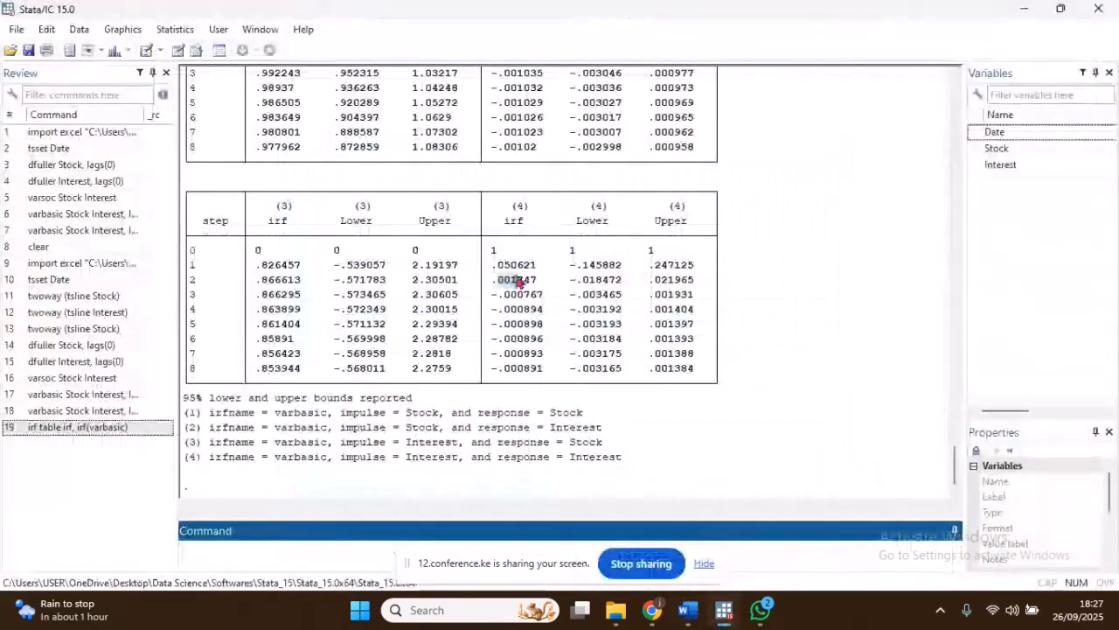
{"action": "scroll", "coordinate": [490, 280], "scroll_direction": "up", "scroll_amount": 5}
{"action": "scroll", "coordinate": [385, 208], "scroll_direction": "down", "scroll_amount": 3}
{"action": "scroll", "coordinate": [402, 215], "scroll_direction": "down", "scroll_amount": 2}
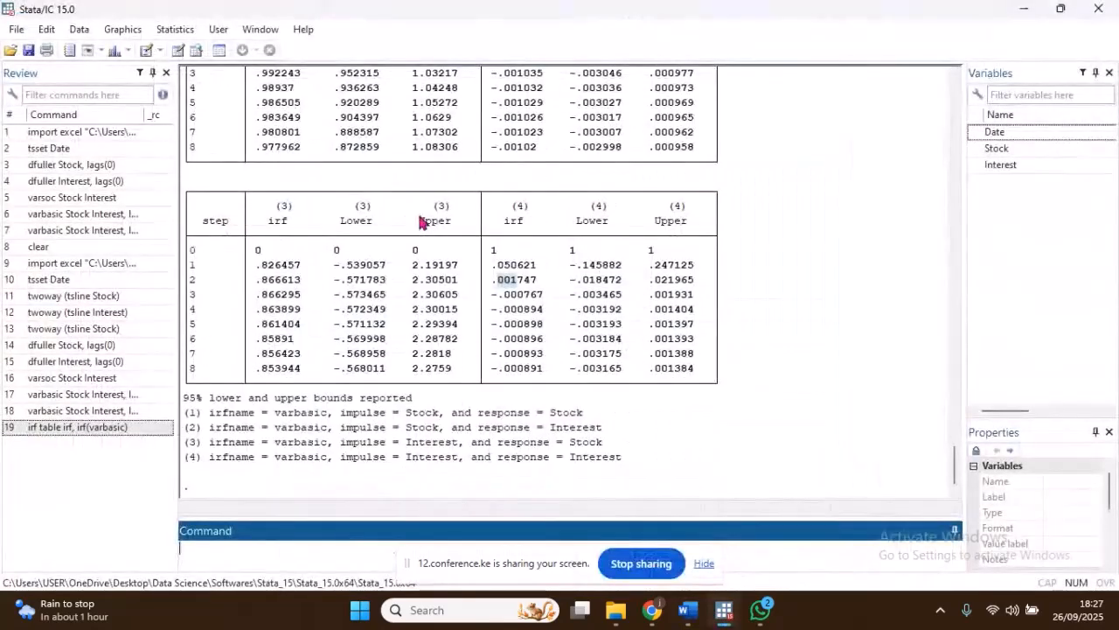
Step: Tabulate the Cholesky forecast-error variance decomposition (fevd) for the varbasic result set, covering all impulse and response variables
{"action": "left_click", "coordinate": [172, 30]}
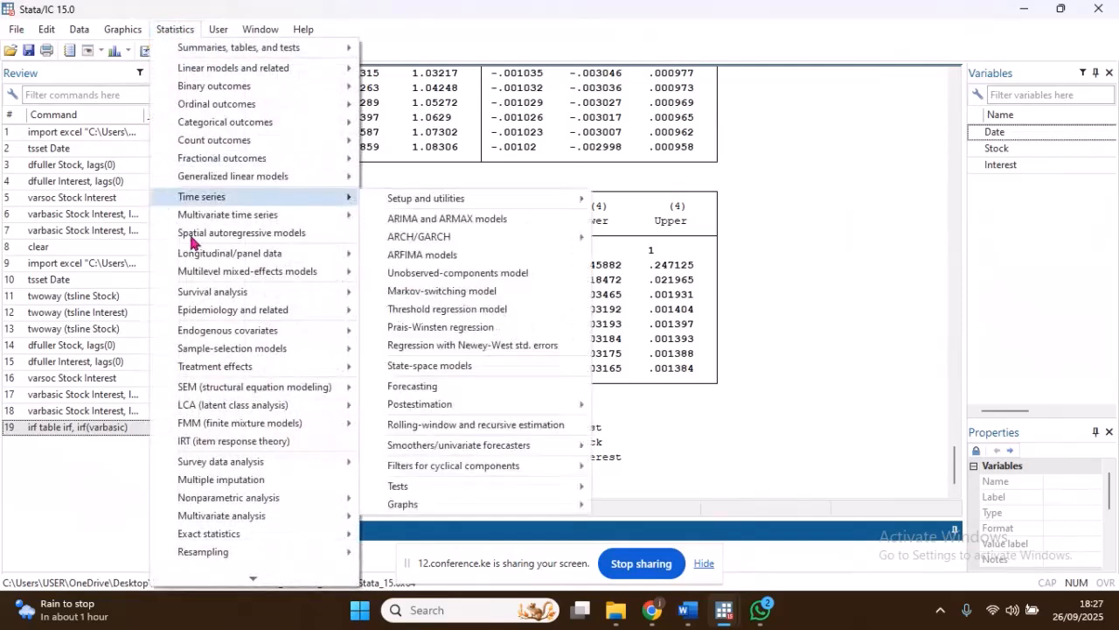
{"action": "mouse_move", "coordinate": [208, 218]}
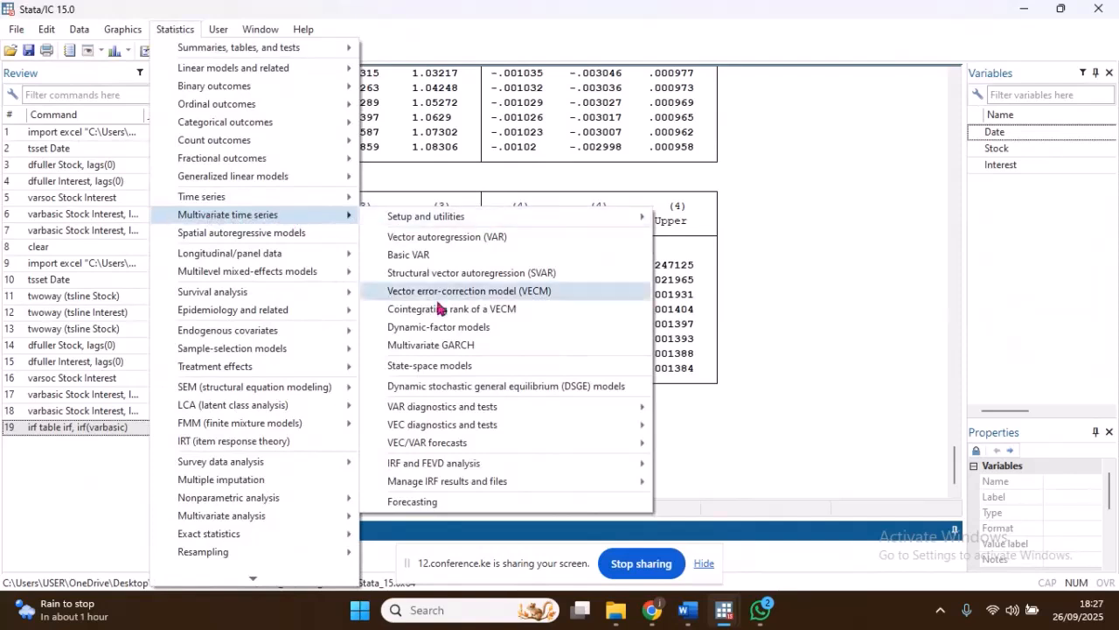
{"action": "mouse_move", "coordinate": [444, 471]}
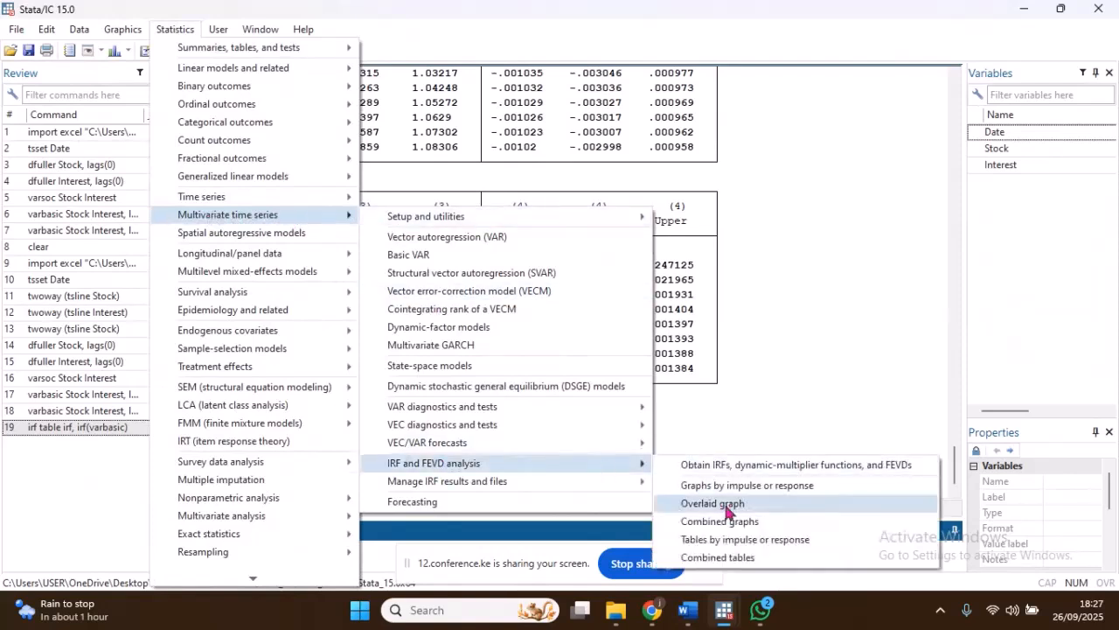
{"action": "left_click", "coordinate": [733, 540]}
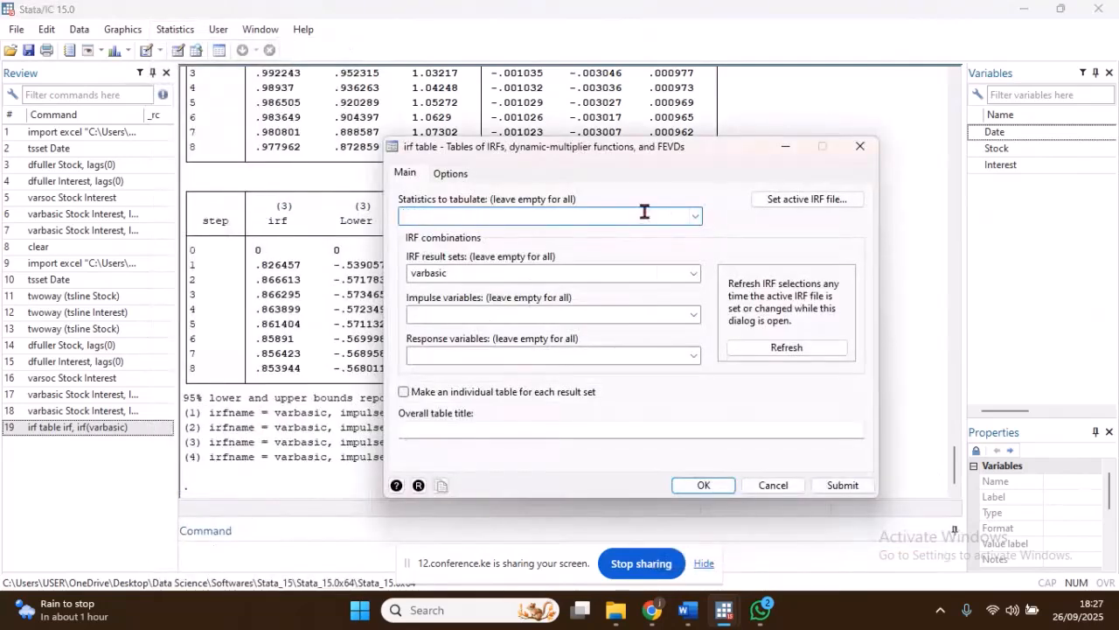
{"action": "left_click", "coordinate": [694, 216]}
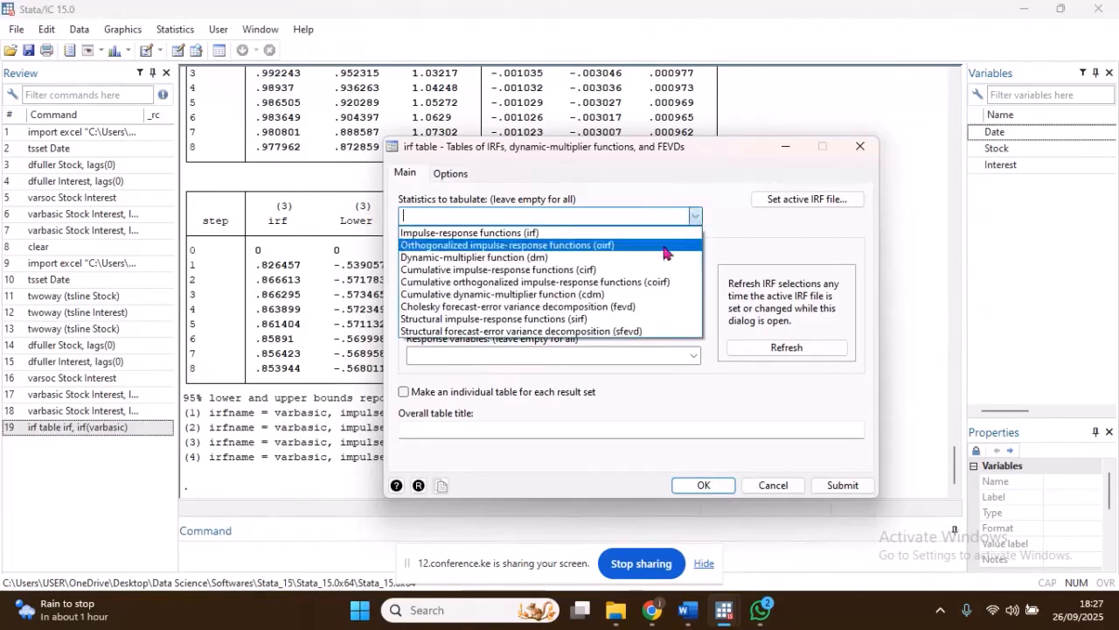
{"action": "left_click", "coordinate": [633, 308]}
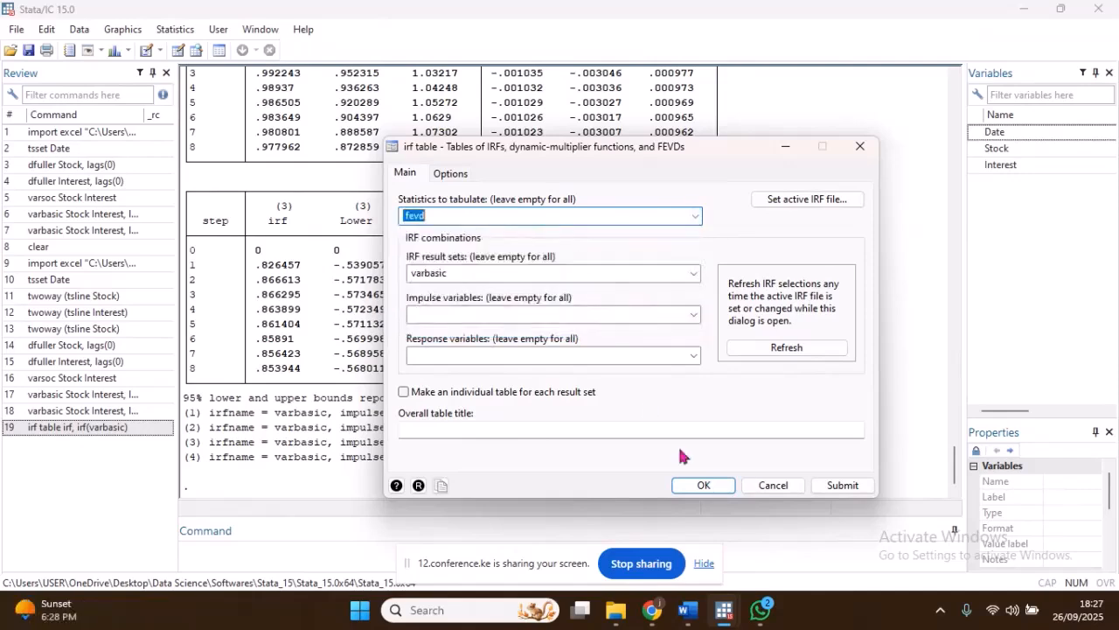
{"action": "left_click", "coordinate": [705, 484]}
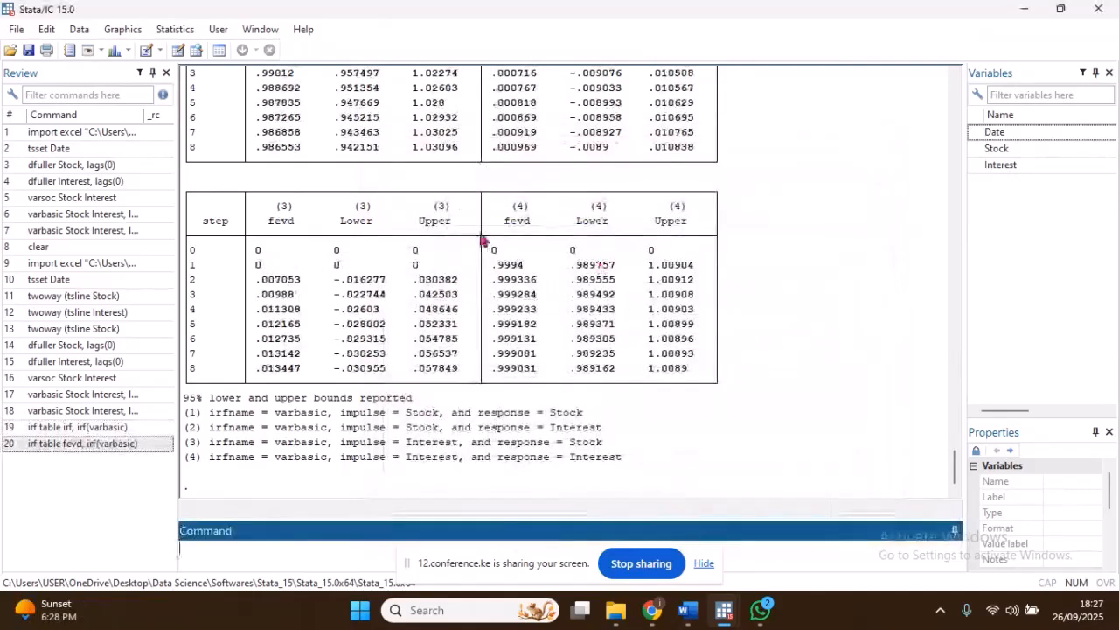
Step: Look through columns (1) to (4) of the fevd table and the legend of impulse and response pairs
{"action": "scroll", "coordinate": [435, 234], "scroll_direction": "up", "scroll_amount": 5}
{"action": "scroll", "coordinate": [426, 242], "scroll_direction": "down", "scroll_amount": 5}
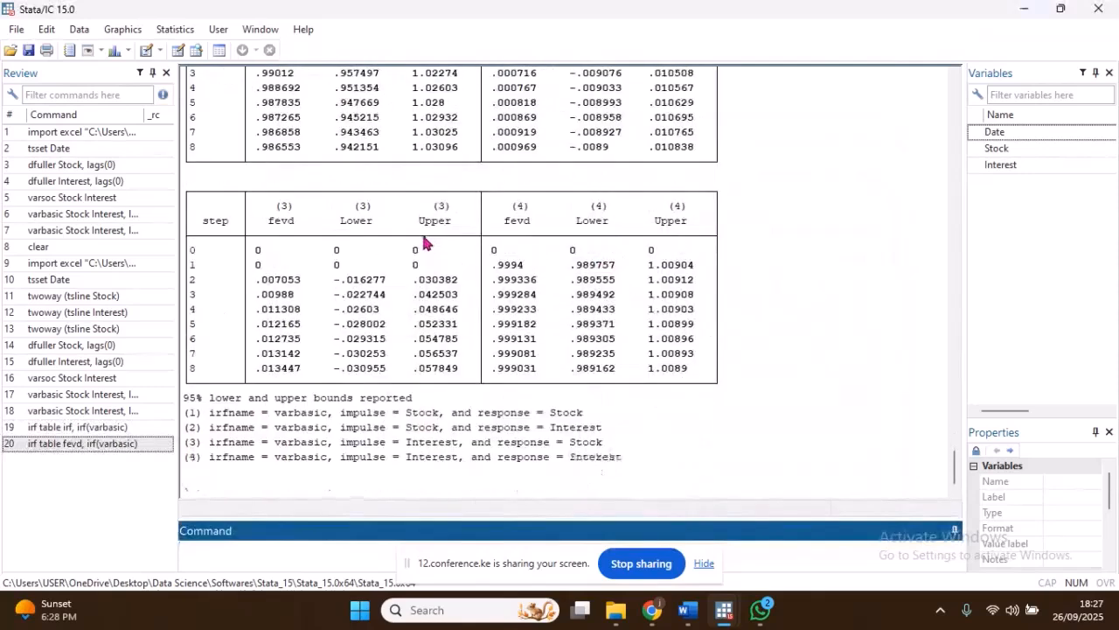
{"action": "scroll", "coordinate": [427, 243], "scroll_direction": "up", "scroll_amount": 3}
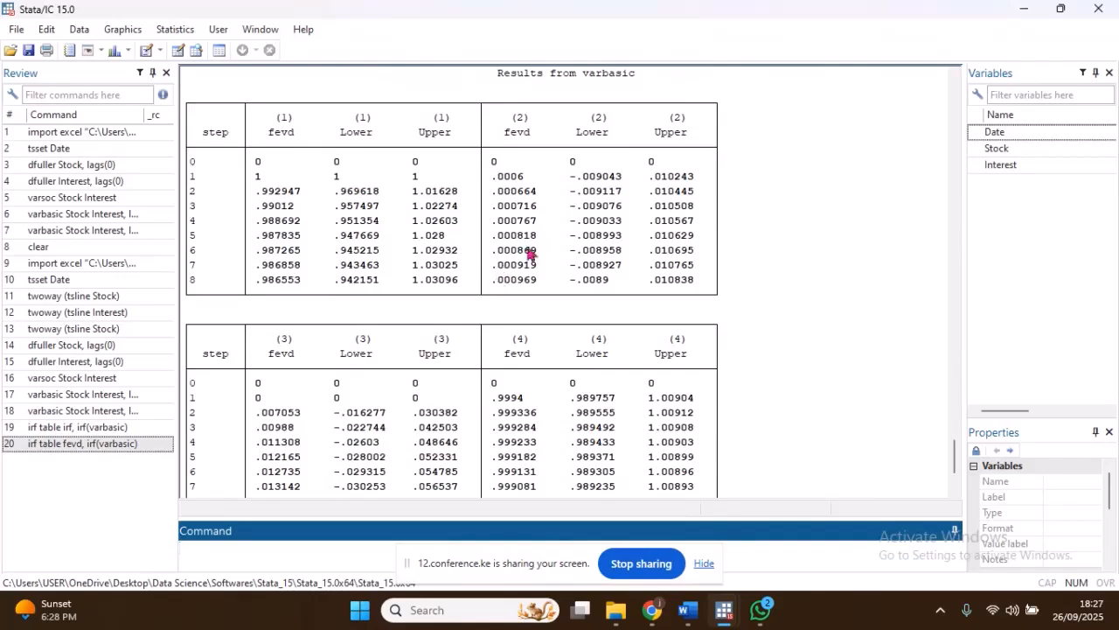
{"action": "scroll", "coordinate": [426, 209], "scroll_direction": "up", "scroll_amount": 2}
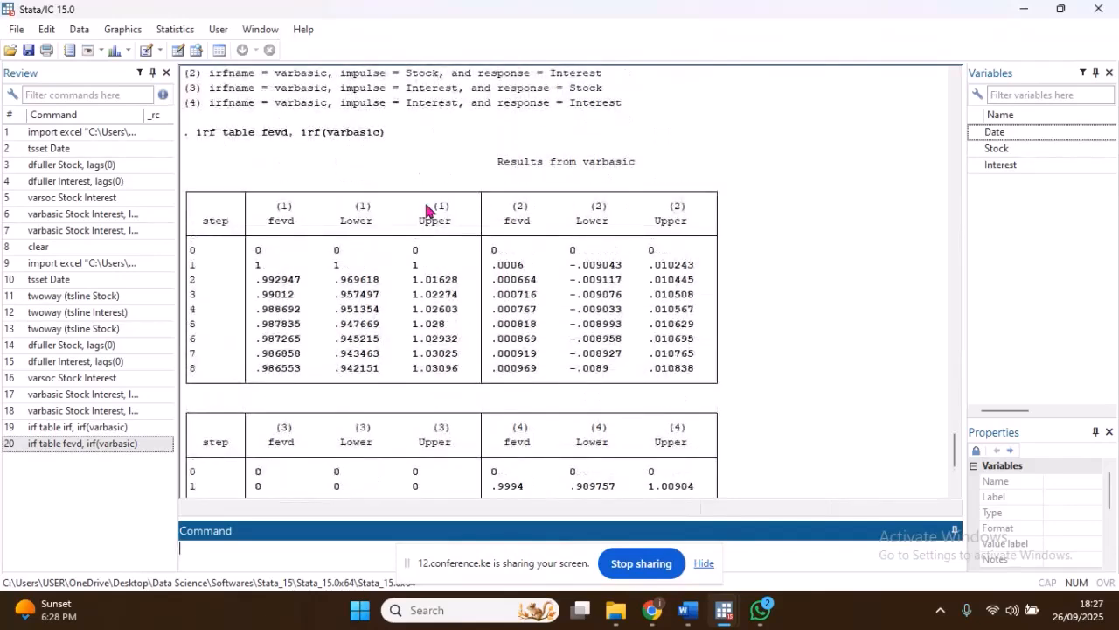
{"action": "scroll", "coordinate": [427, 209], "scroll_direction": "down", "scroll_amount": 4}
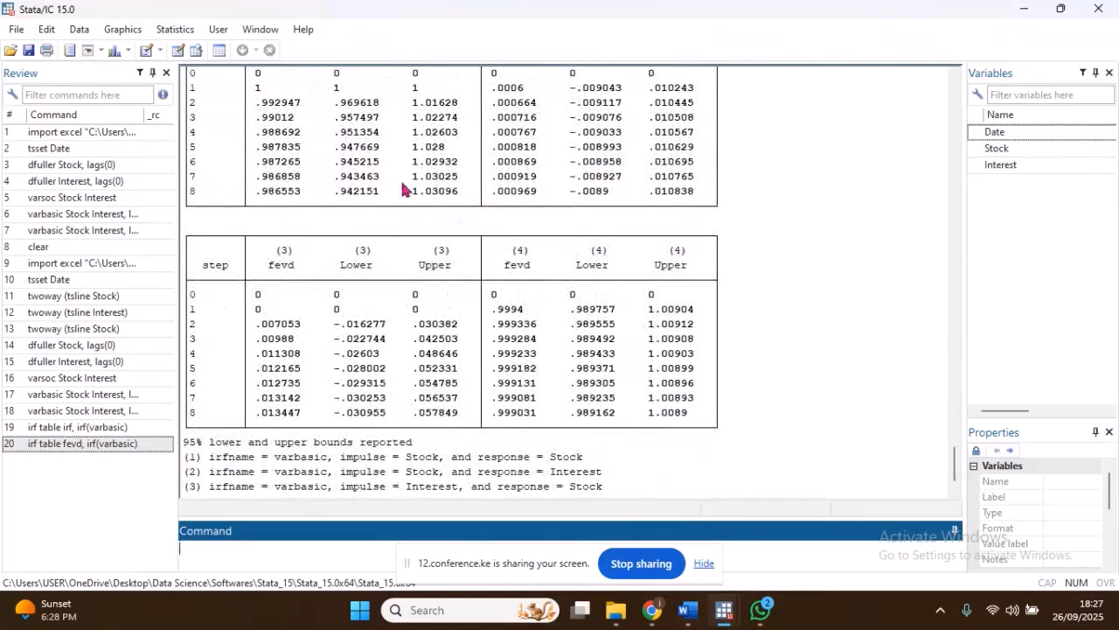
{"action": "scroll", "coordinate": [404, 190], "scroll_direction": "up", "scroll_amount": 2}
{"action": "scroll", "coordinate": [302, 306], "scroll_direction": "down", "scroll_amount": 3}
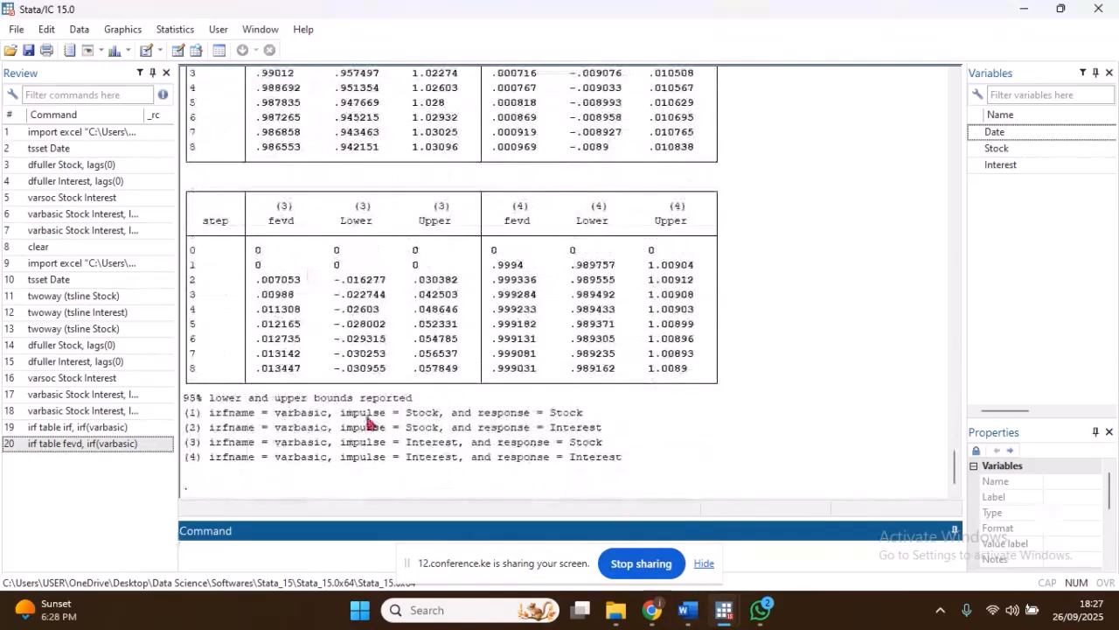
Step: Highlight the fevd legend entry with Stock as both impulse and response, and examine the matching column (1)
{"action": "left_click_drag", "start_coordinate": [408, 415], "coordinate": [579, 420]}
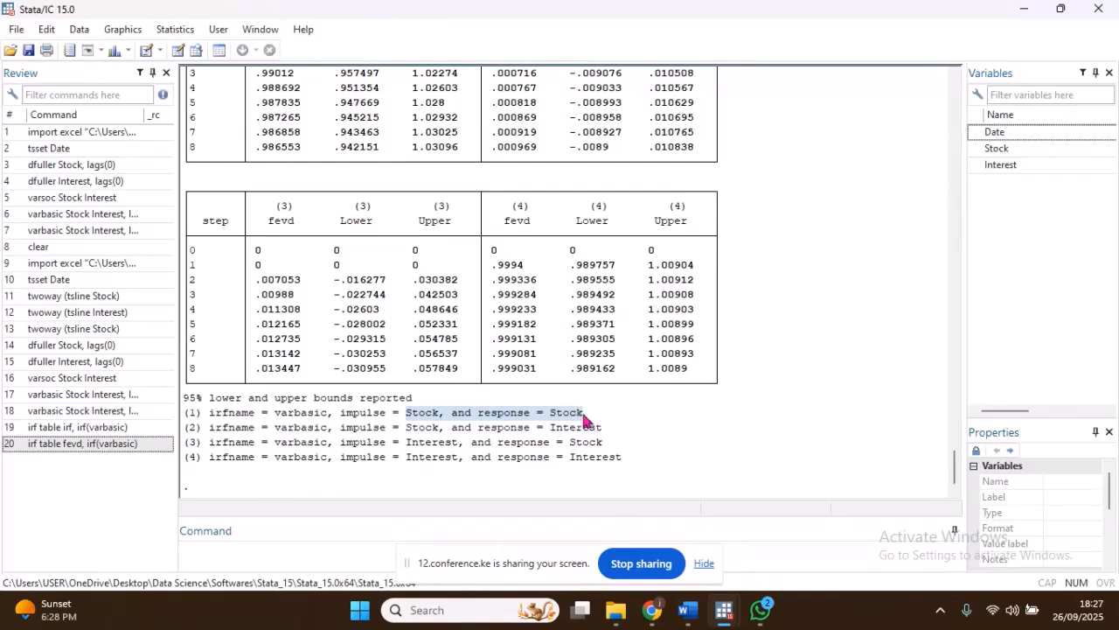
{"action": "scroll", "coordinate": [465, 294], "scroll_direction": "up", "scroll_amount": 3}
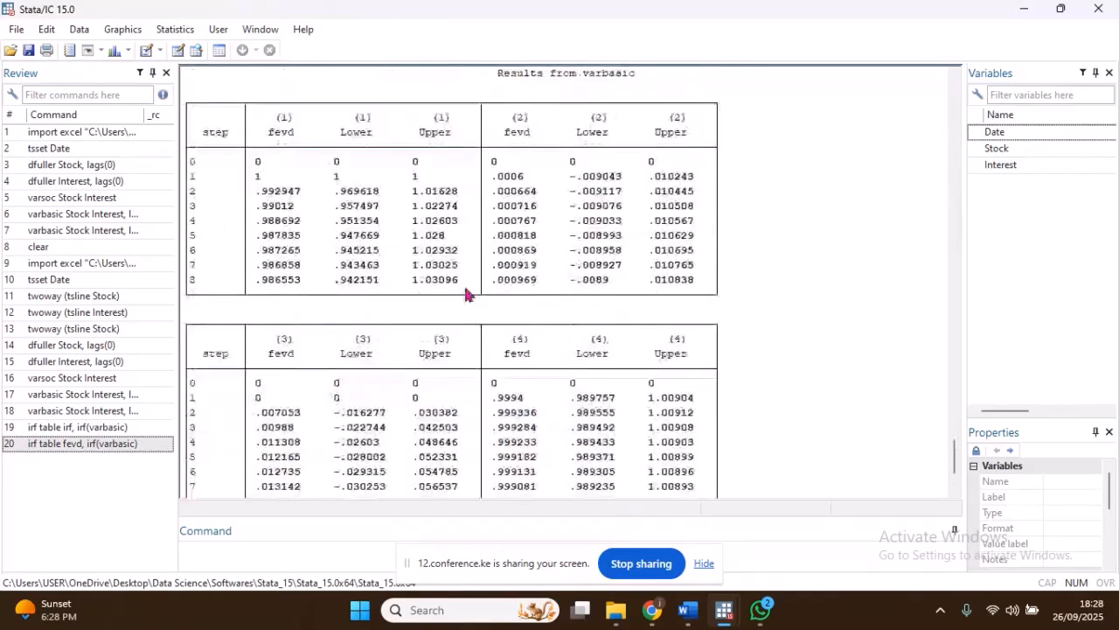
{"action": "scroll", "coordinate": [465, 295], "scroll_direction": "up", "scroll_amount": 1}
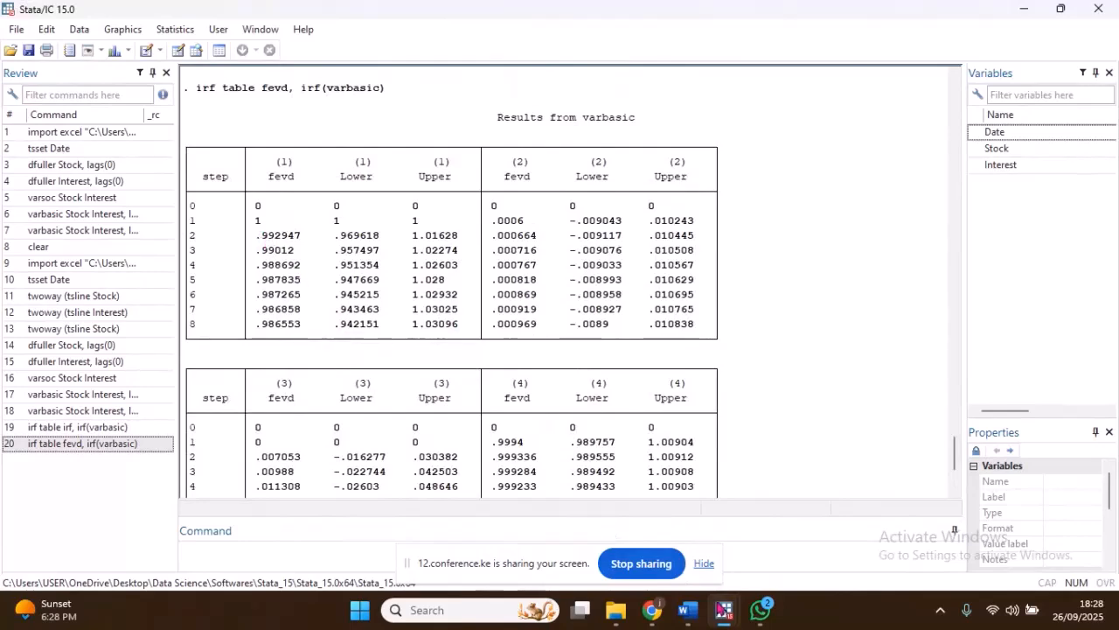
Step: Examine the variance decomposition graphs in the Word notes, and switch back to Stata to compare them with the fevd table
{"action": "left_click", "coordinate": [689, 610]}
{"action": "scroll", "coordinate": [472, 219], "scroll_direction": "down", "scroll_amount": 13}
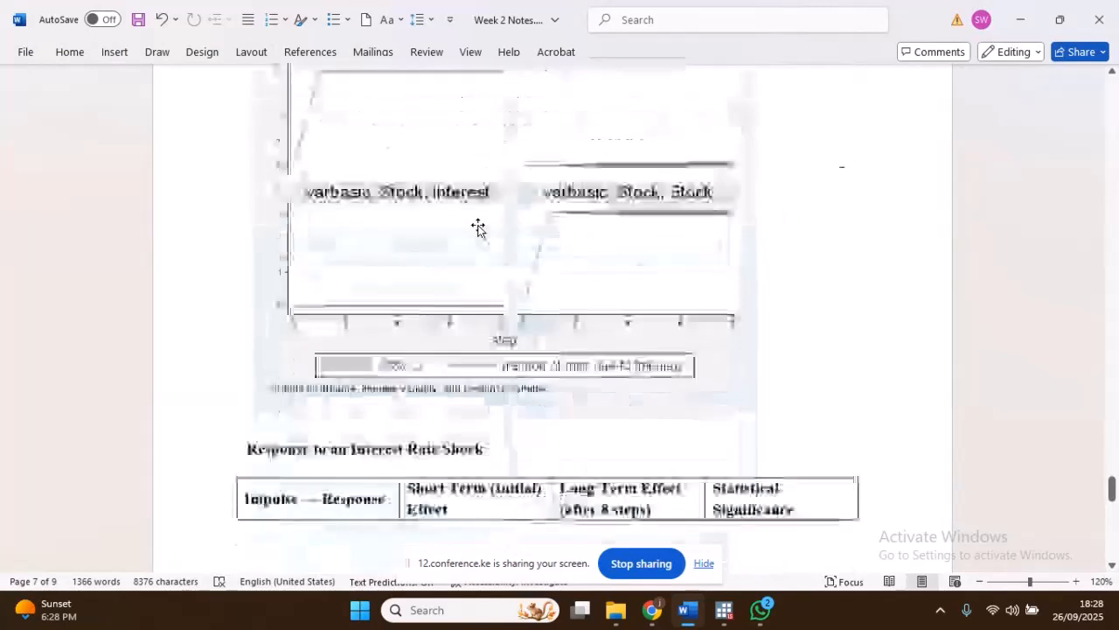
{"action": "scroll", "coordinate": [478, 227], "scroll_direction": "up", "scroll_amount": 2}
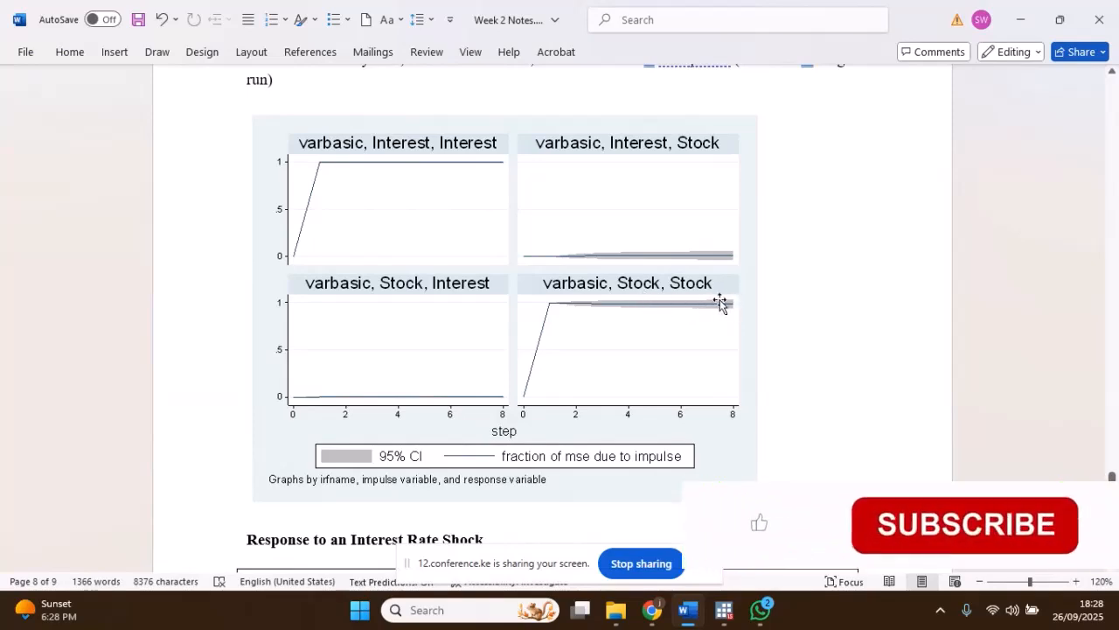
{"action": "mouse_move", "coordinate": [724, 609]}
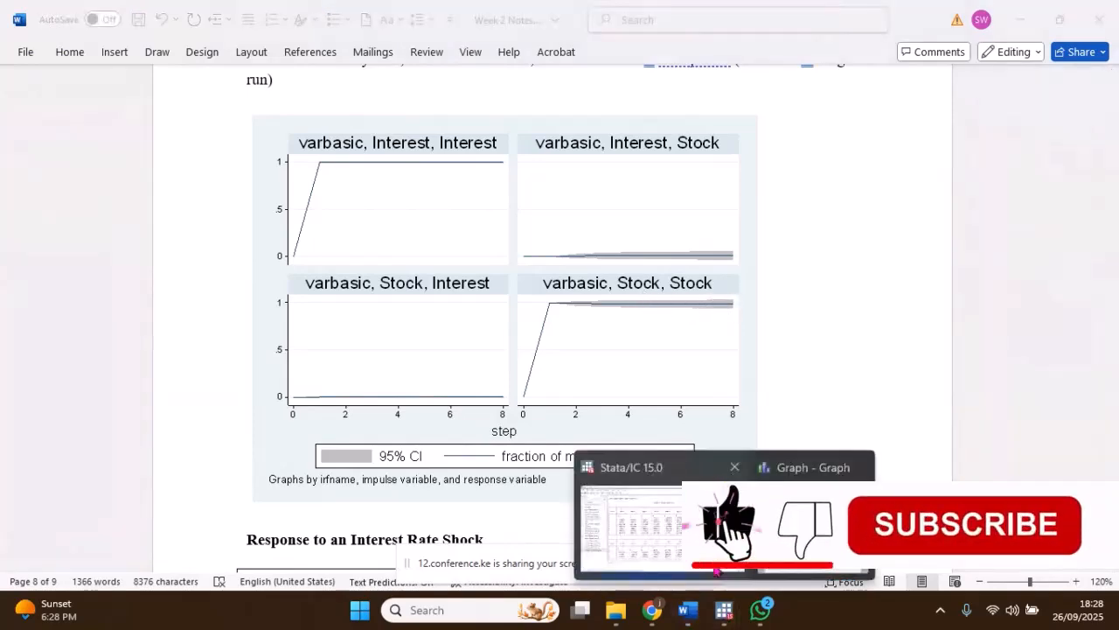
{"action": "left_click", "coordinate": [652, 516]}
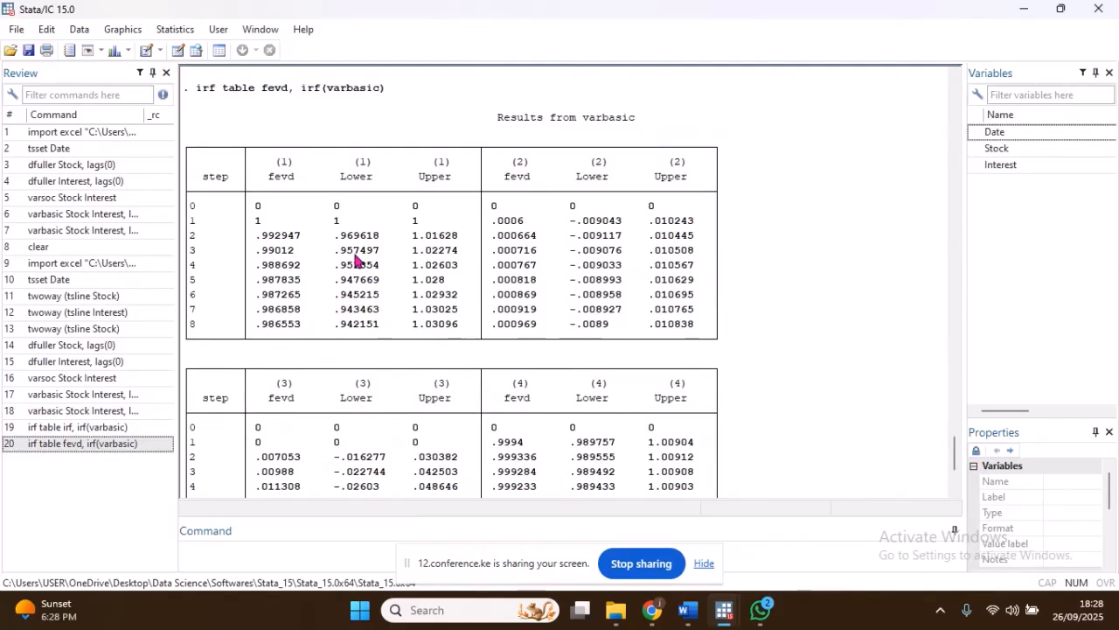
{"action": "scroll", "coordinate": [350, 217], "scroll_direction": "down", "scroll_amount": 4}
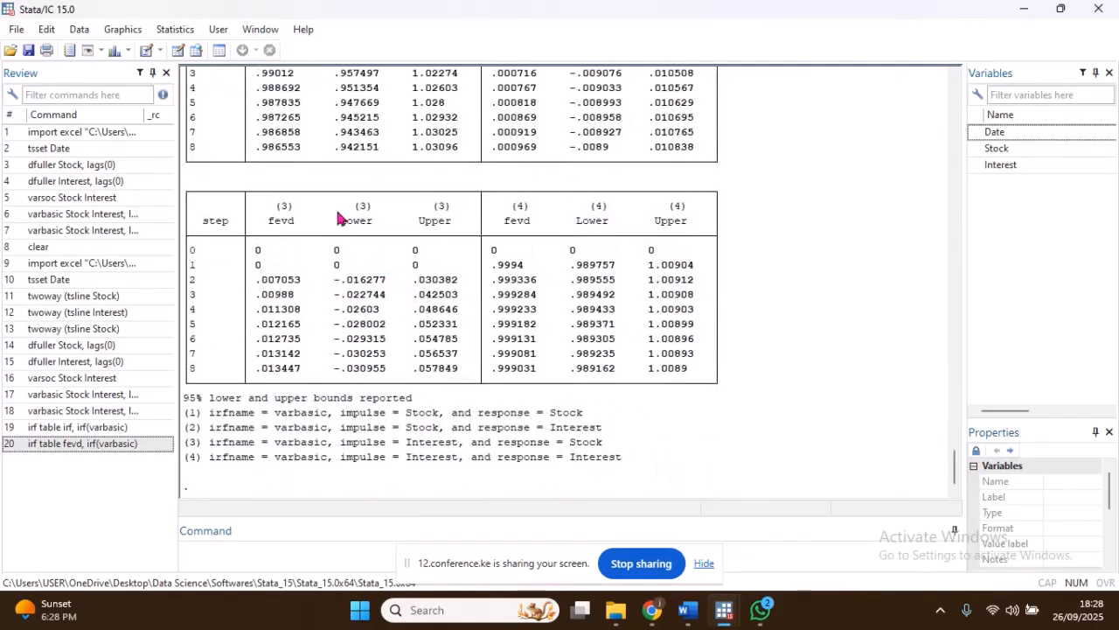